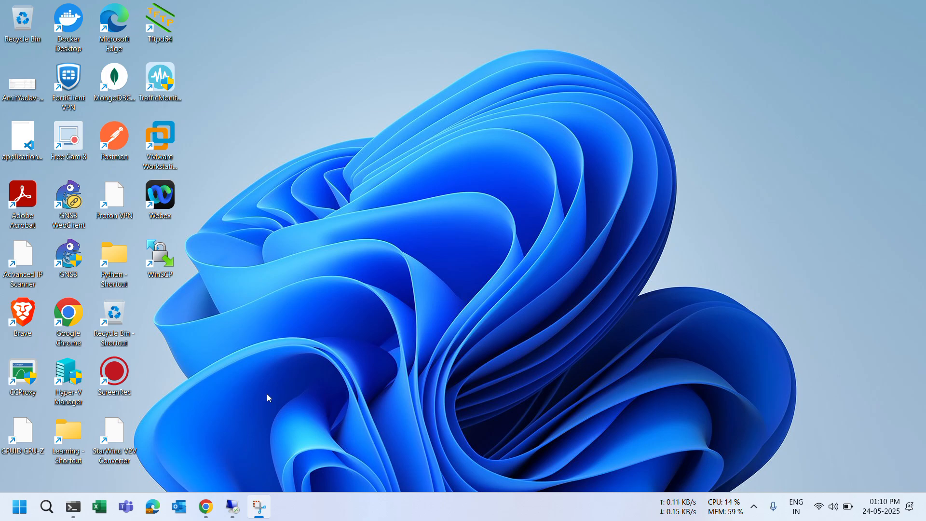
Step: Switch to the remote Windows Server desktop and search the web in Edge for "sql server 2019 download evaluation"
click(232, 507)
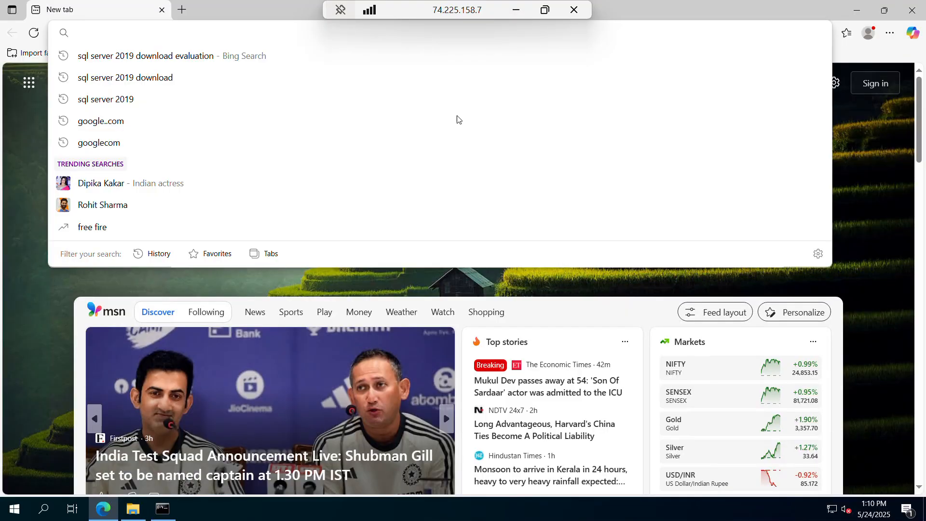
click(857, 10)
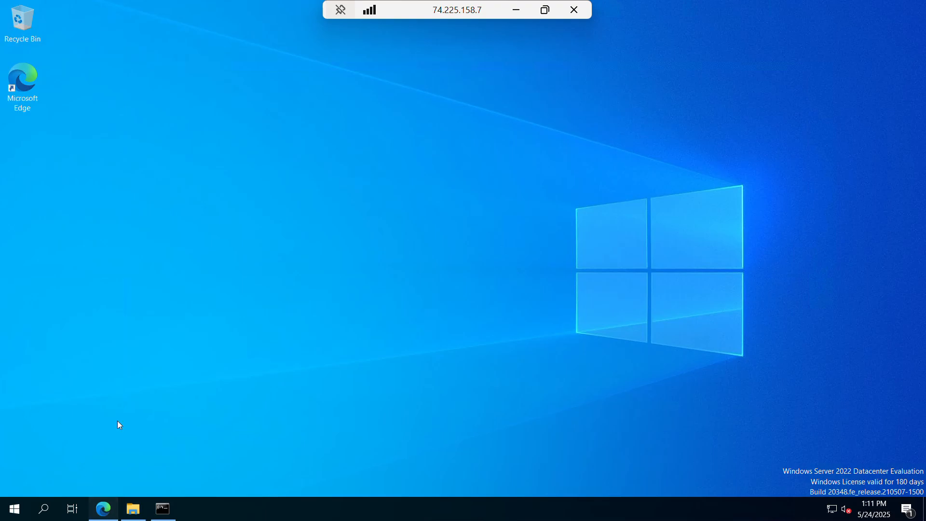
click(103, 509)
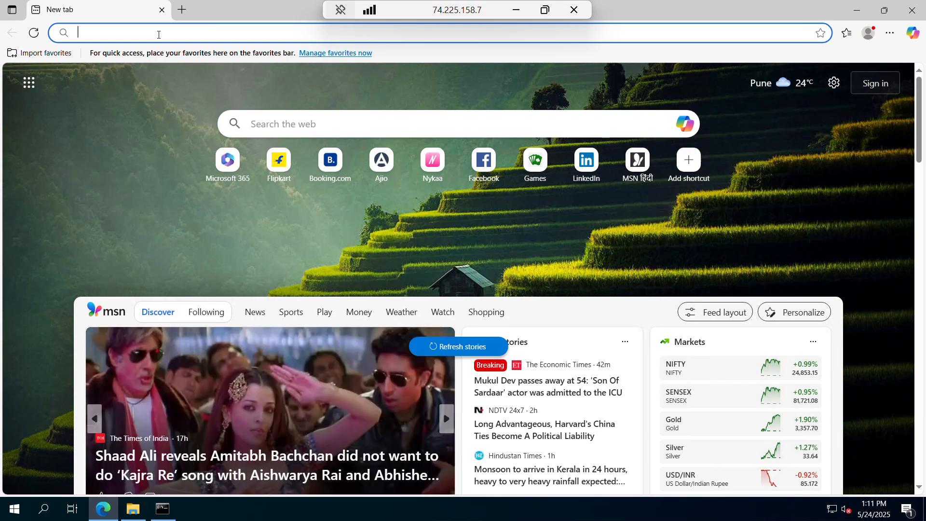
text(sql)
key(Right)
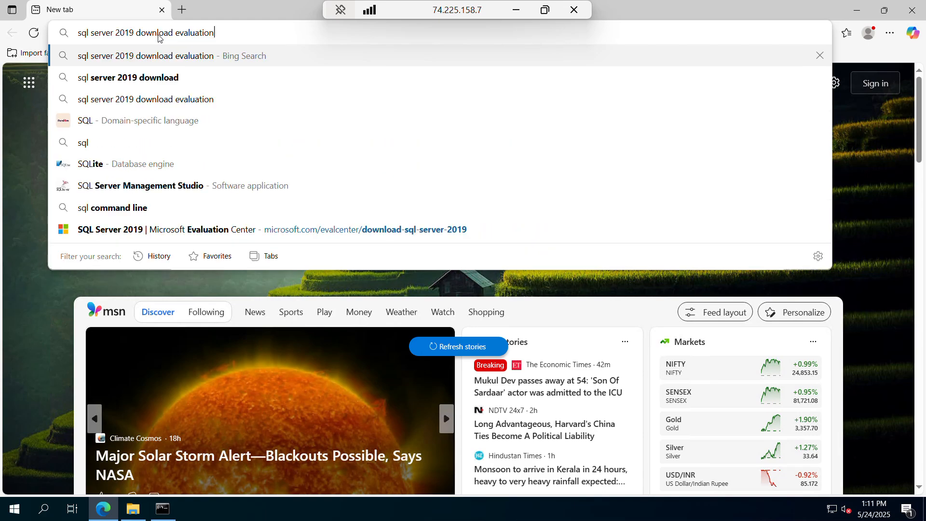
key(Return)
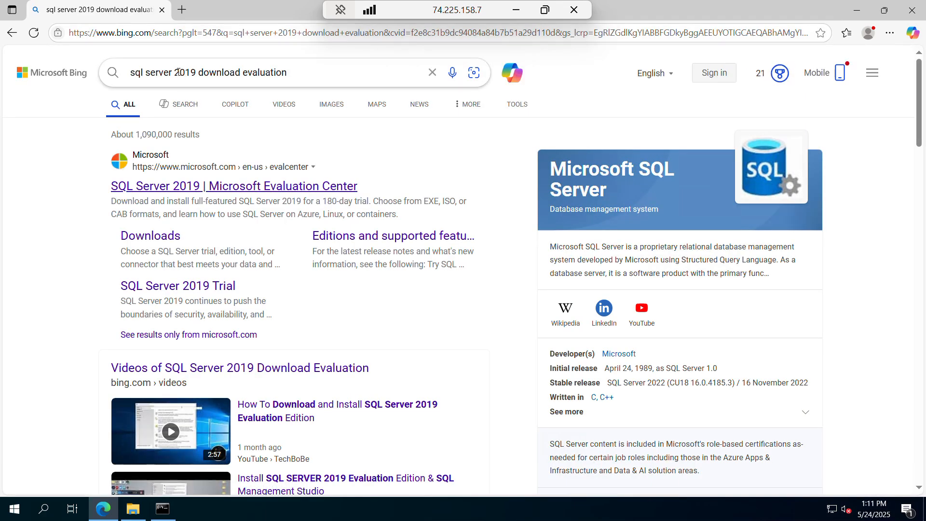
drag(172, 72, 200, 73)
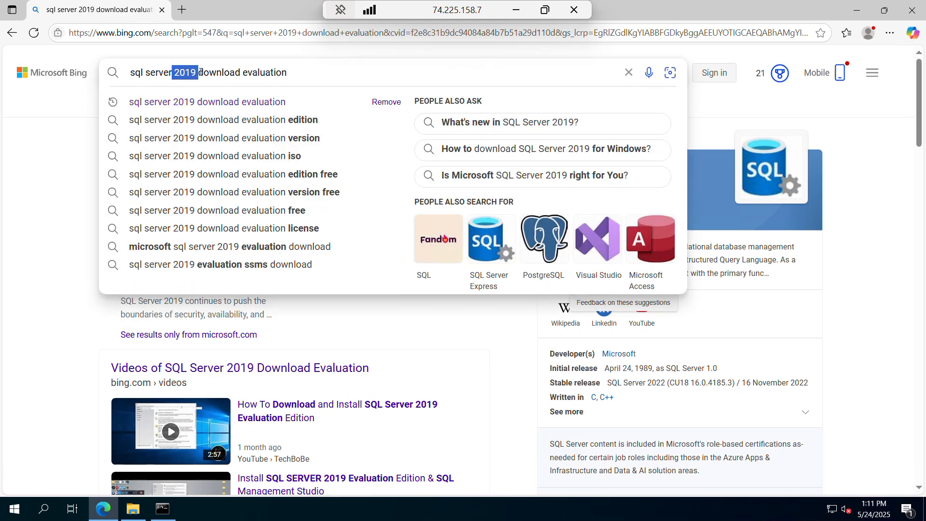
click(45, 160)
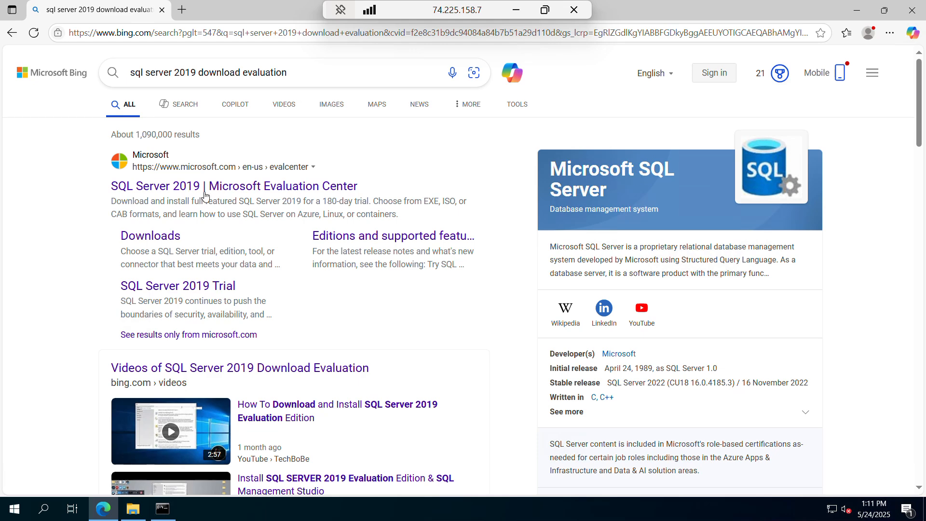
Step: Download the 64-bit SQL Server 2019 EXE from the Microsoft Evaluation Center and launch SQL2019-SSEI-Eval (1).exe
click(255, 190)
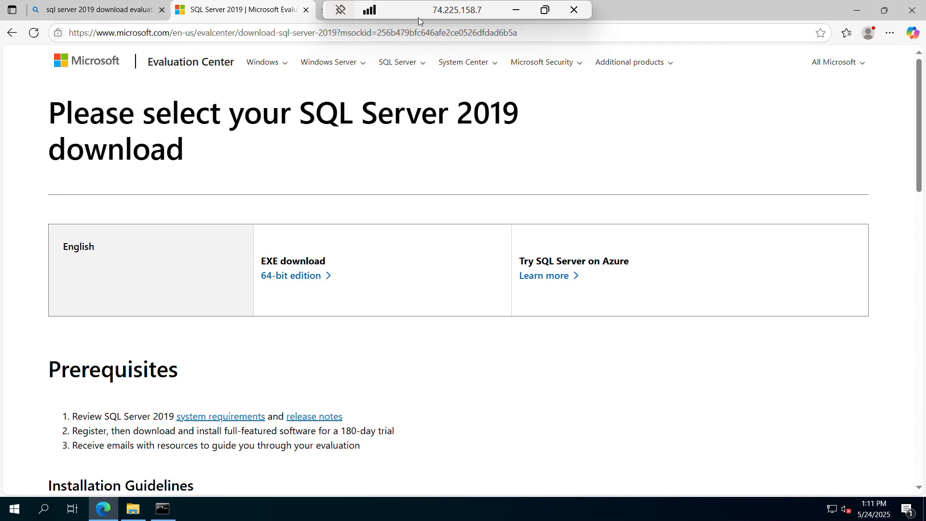
click(295, 280)
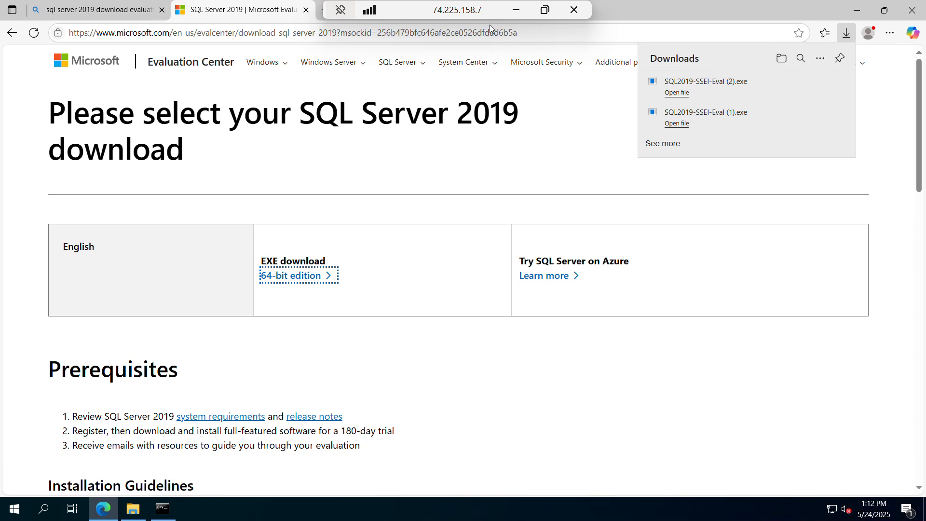
click(682, 125)
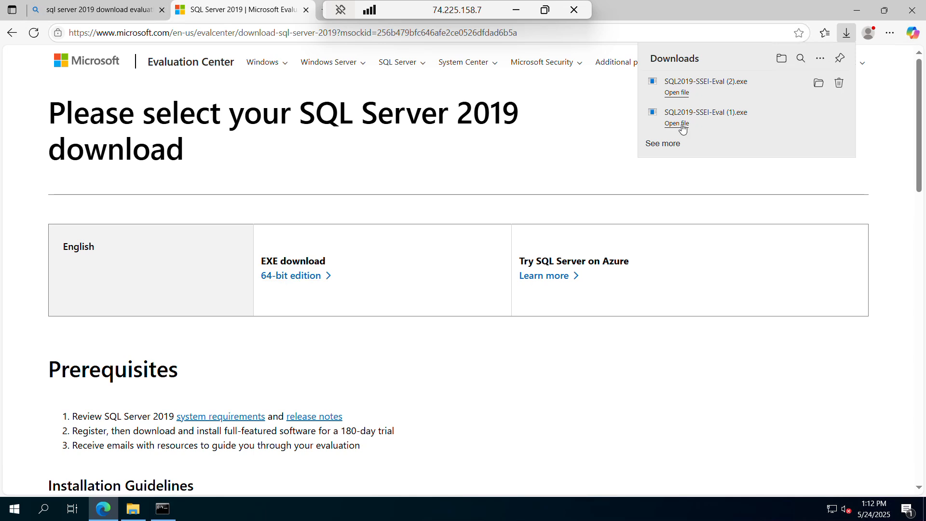
click(858, 11)
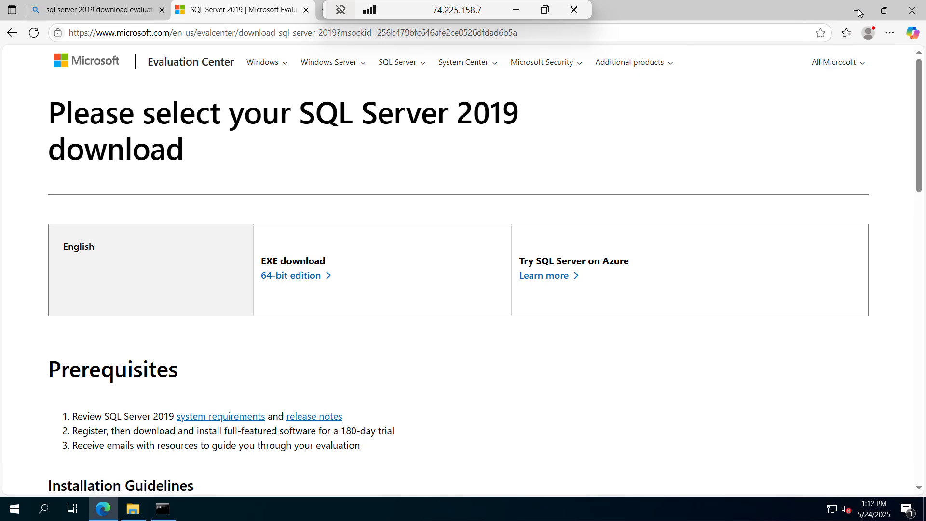
click(860, 12)
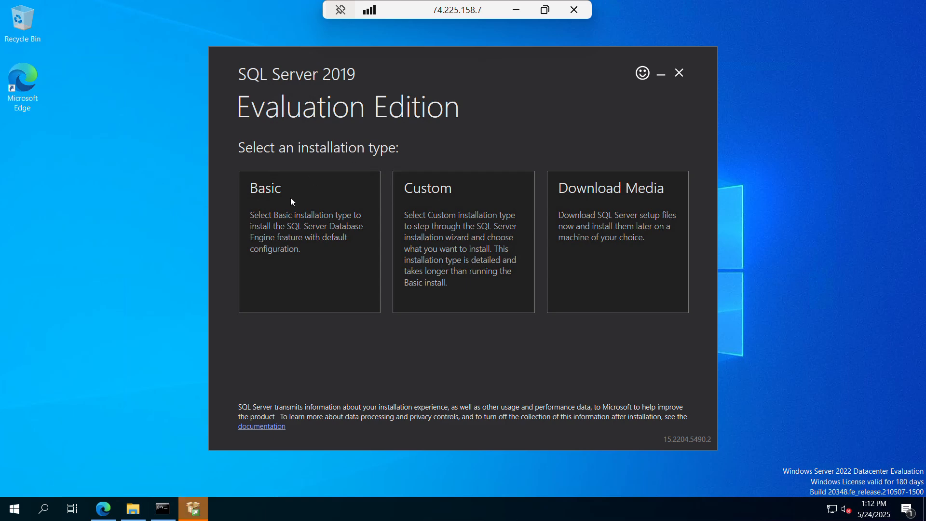
Step: Download the SQL Server 2019 media as an English ISO to C:\Users\Administrator\Downloads and open the download folder
click(594, 222)
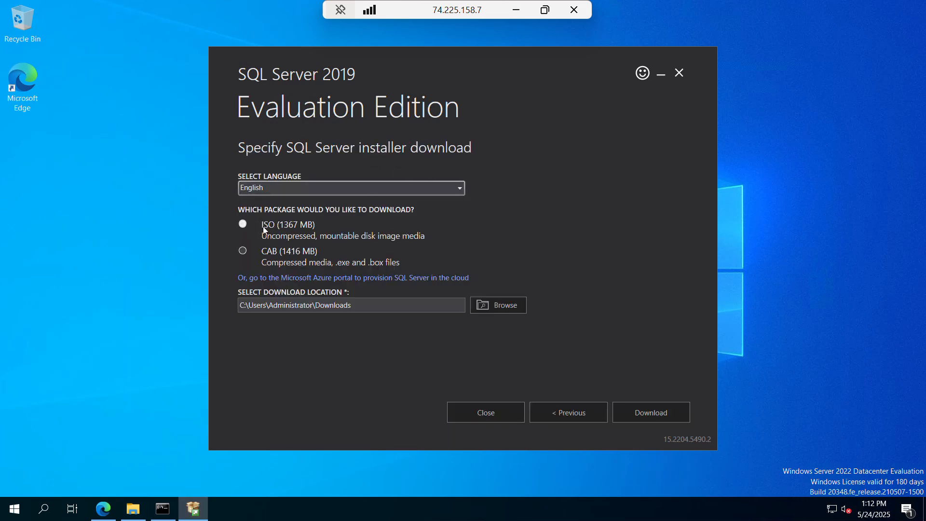
click(645, 413)
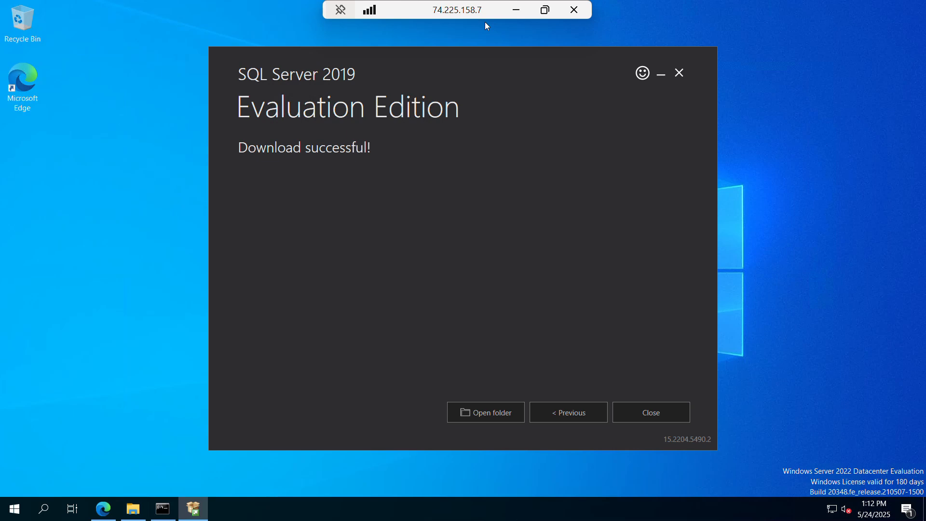
click(487, 415)
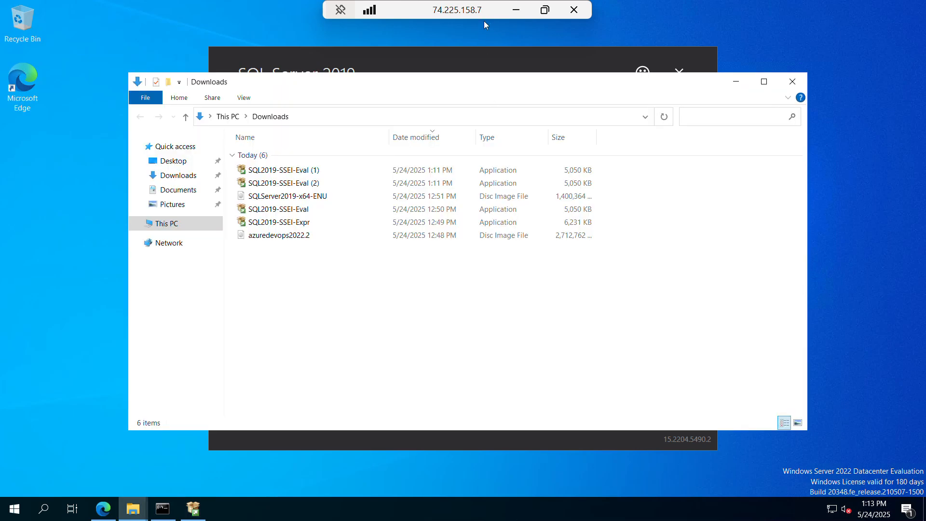
Step: Mount the SQLServer2019-x64-ENU disc image from the Downloads folder
click(765, 82)
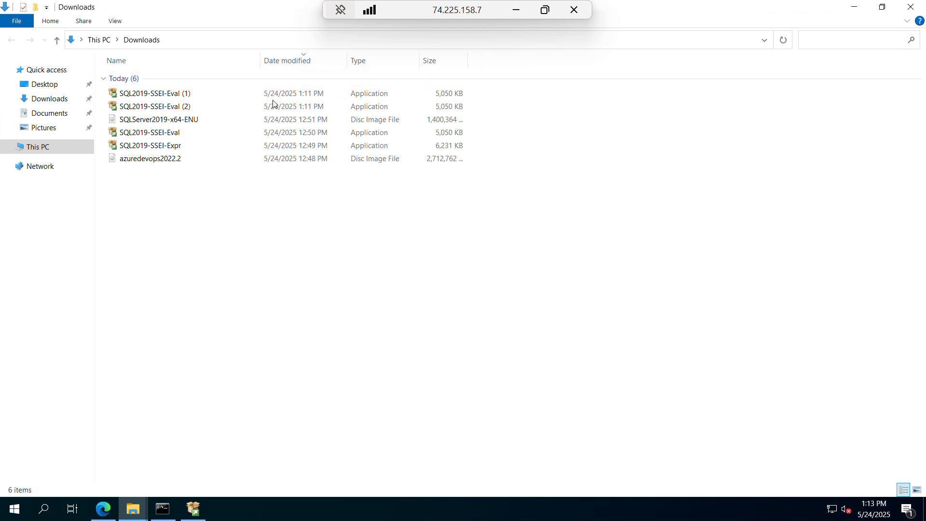
click(151, 121)
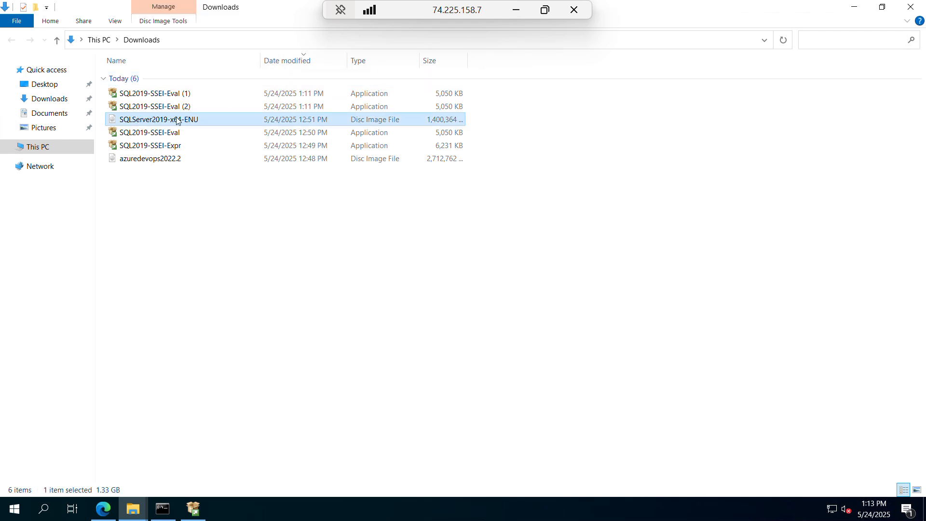
double_click(206, 120)
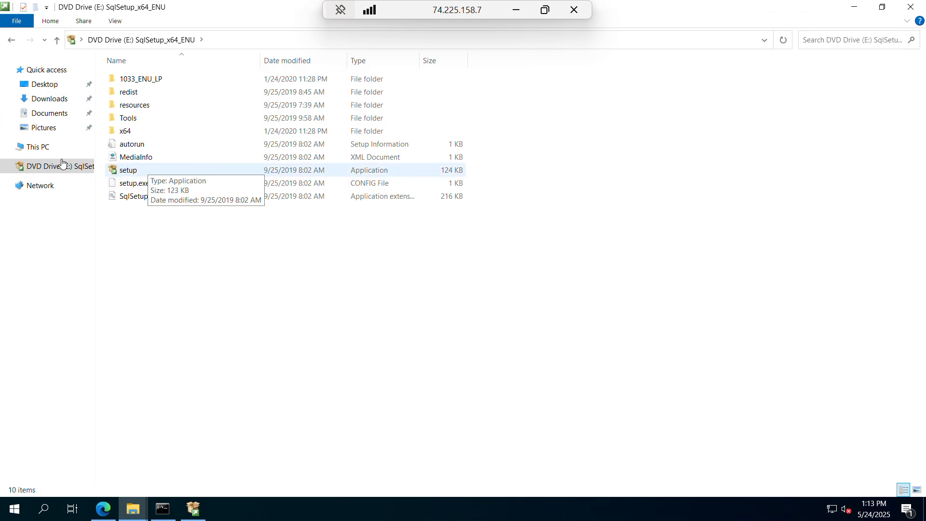
Step: Open the mounted SqlSetup_x64_ENU drive (E:) from This PC and run its setup application
click(38, 147)
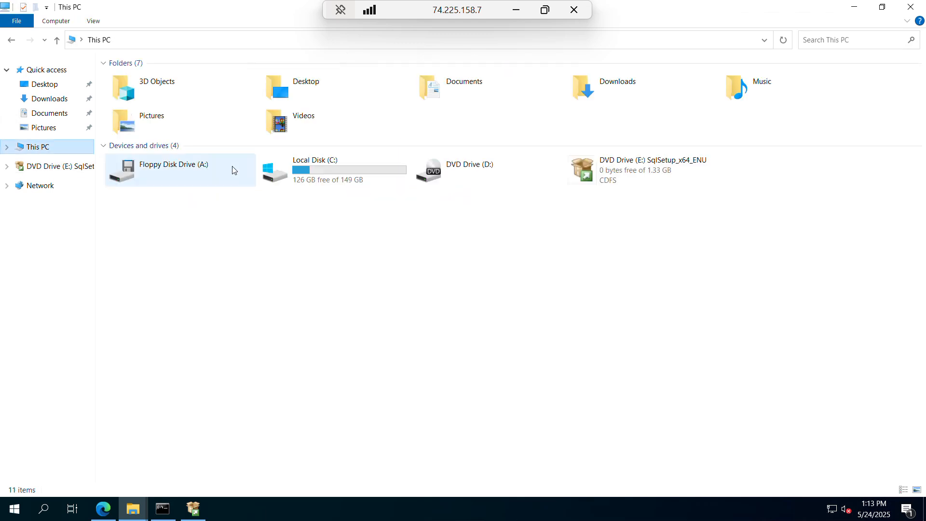
right_click(615, 176)
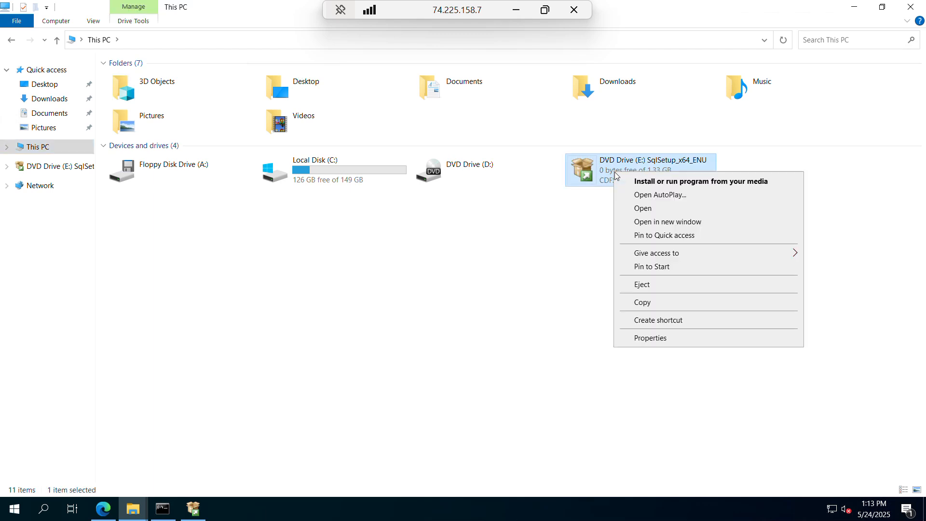
click(642, 208)
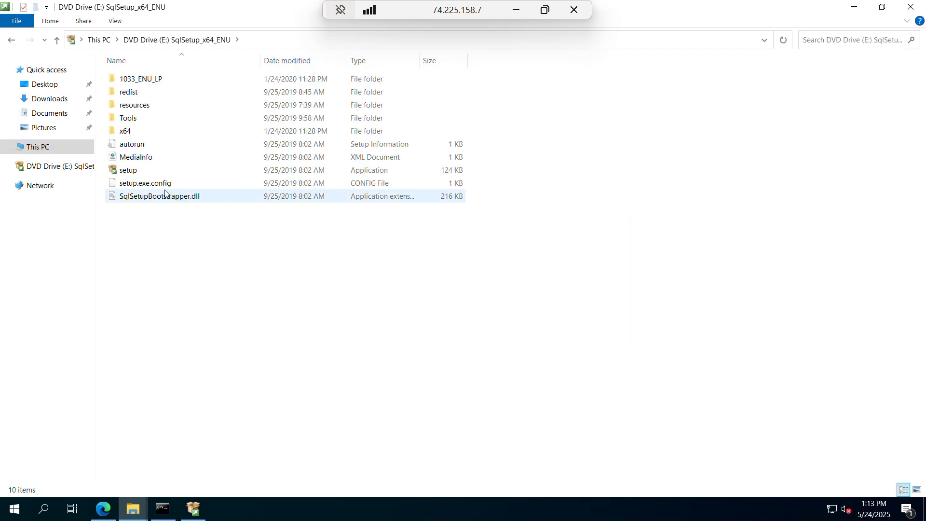
double_click(147, 175)
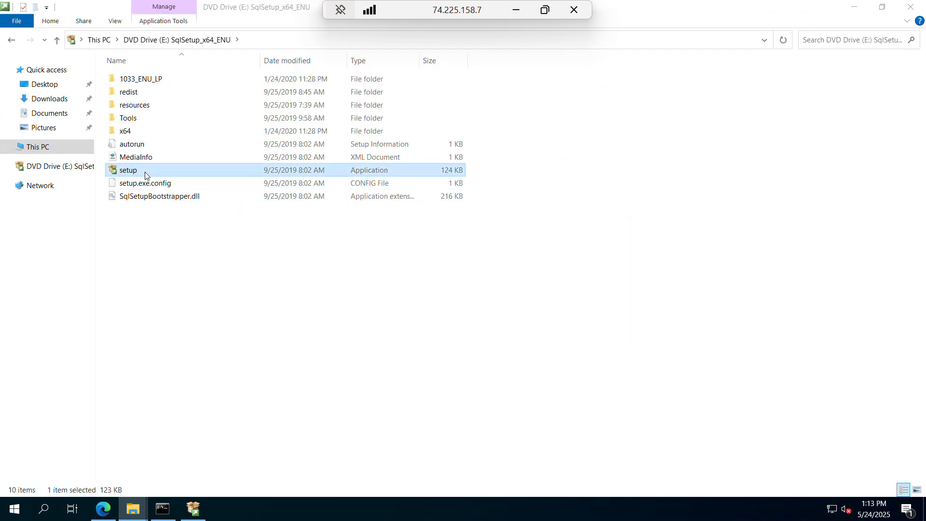
Step: Minimize the file window and exit the SQL Server 2019 Evaluation Edition download installer
click(854, 7)
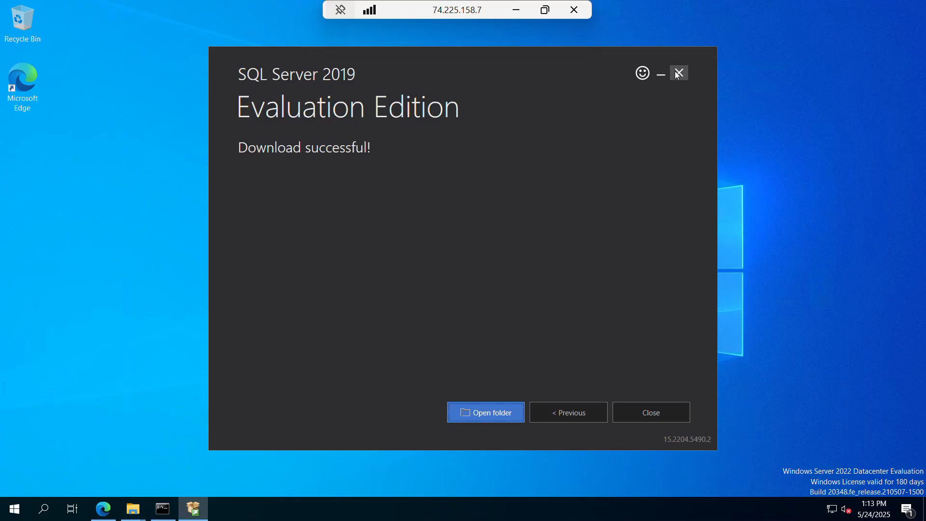
click(647, 415)
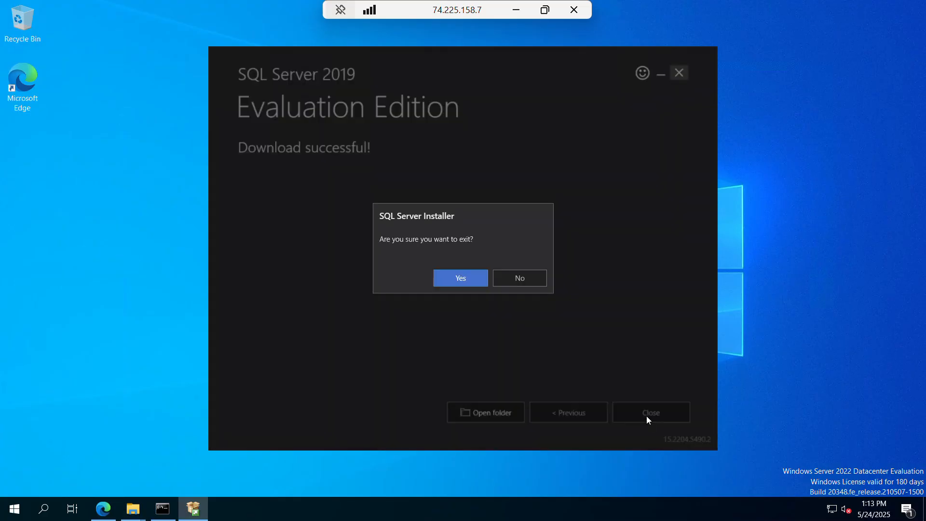
click(458, 279)
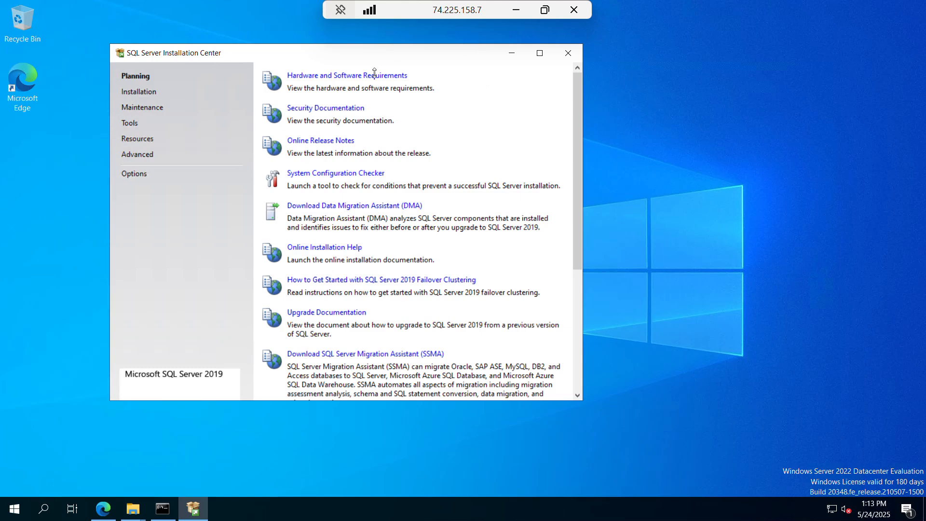
Step: Start a new SQL Server stand-alone installation and continue with Evaluation as the specified free edition
click(133, 96)
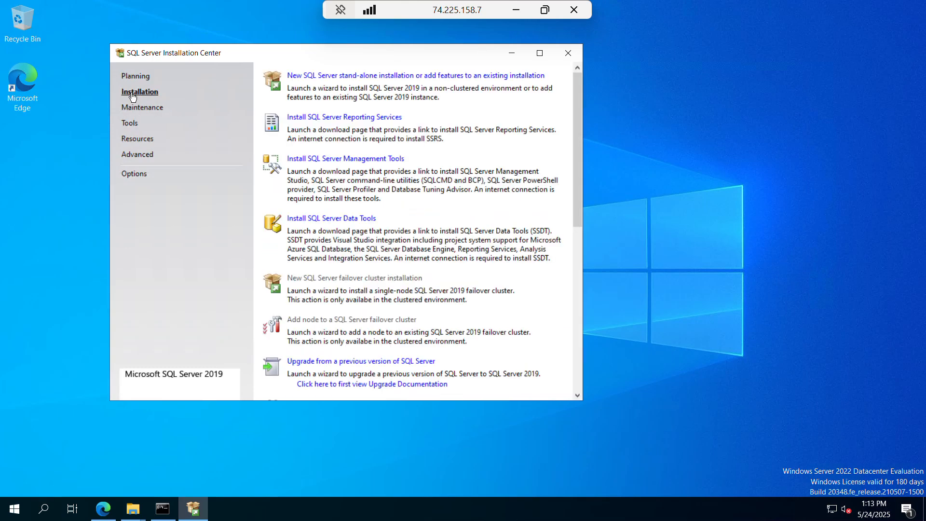
click(328, 76)
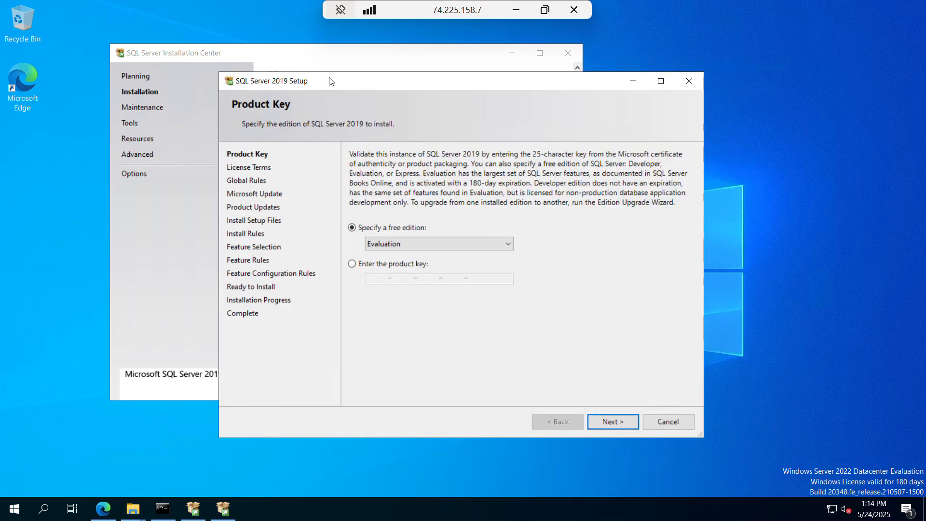
click(401, 243)
click(538, 259)
click(365, 265)
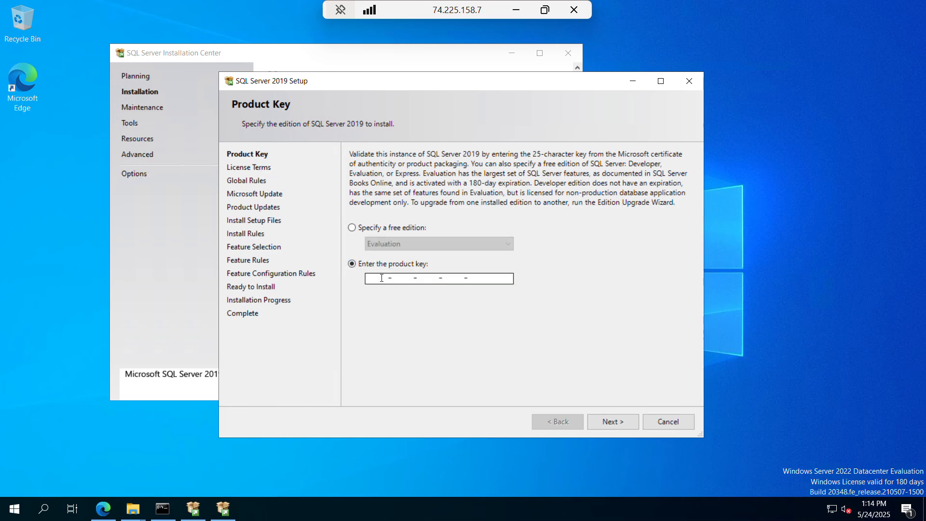
click(384, 246)
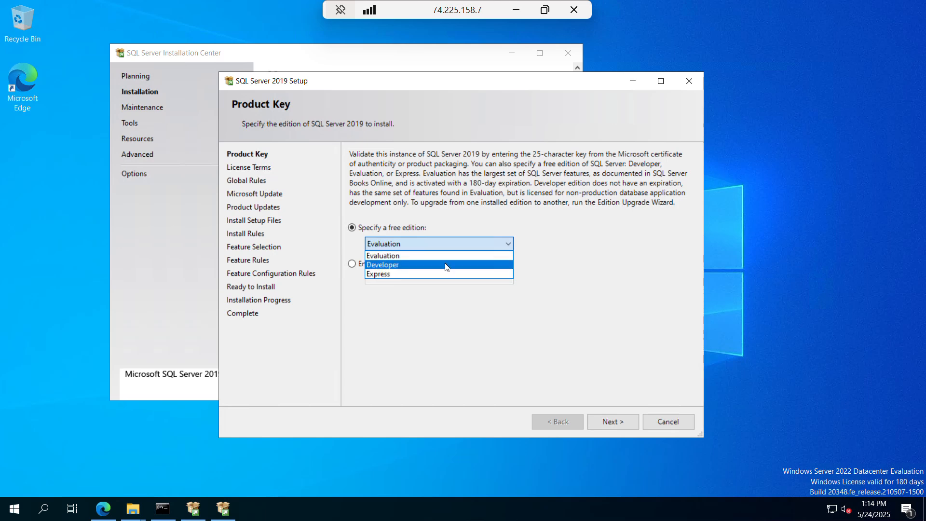
click(561, 254)
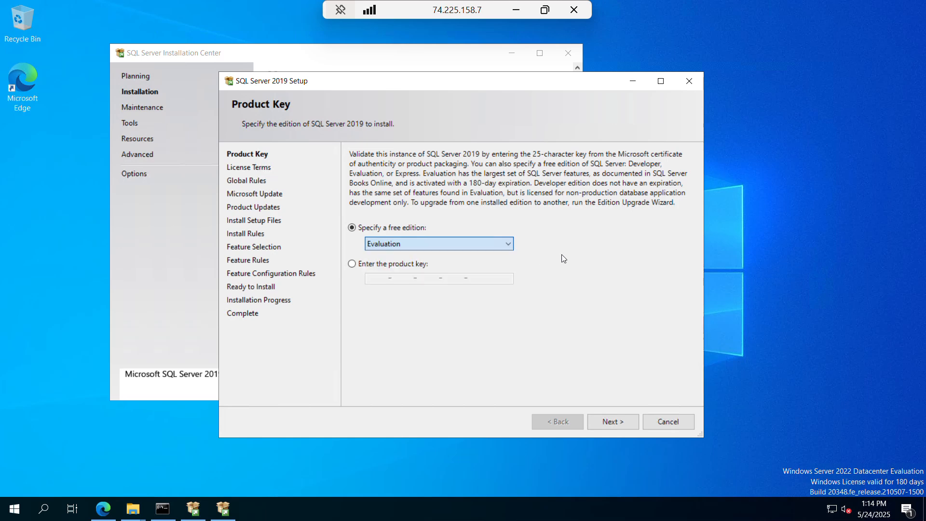
click(612, 422)
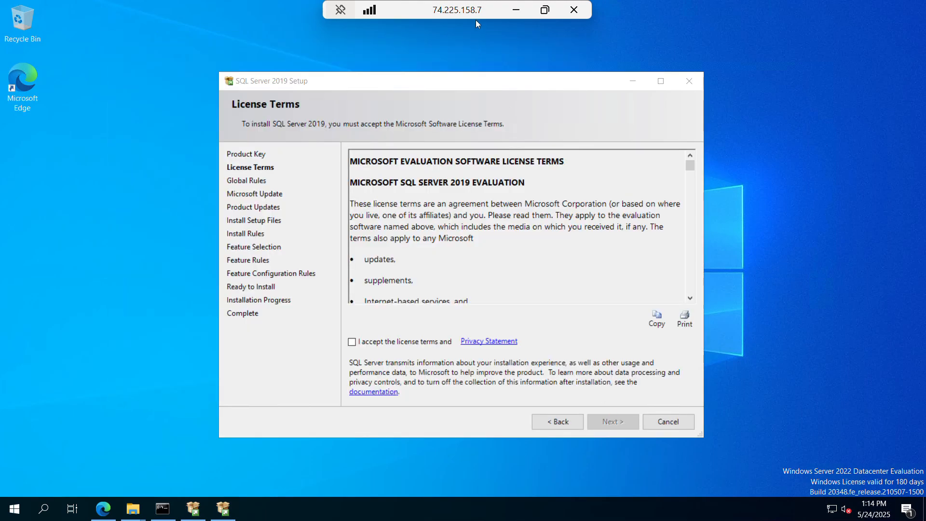
Step: Accept the license terms and advance setup to feature selection, leaving the Microsoft Update check disabled
click(352, 342)
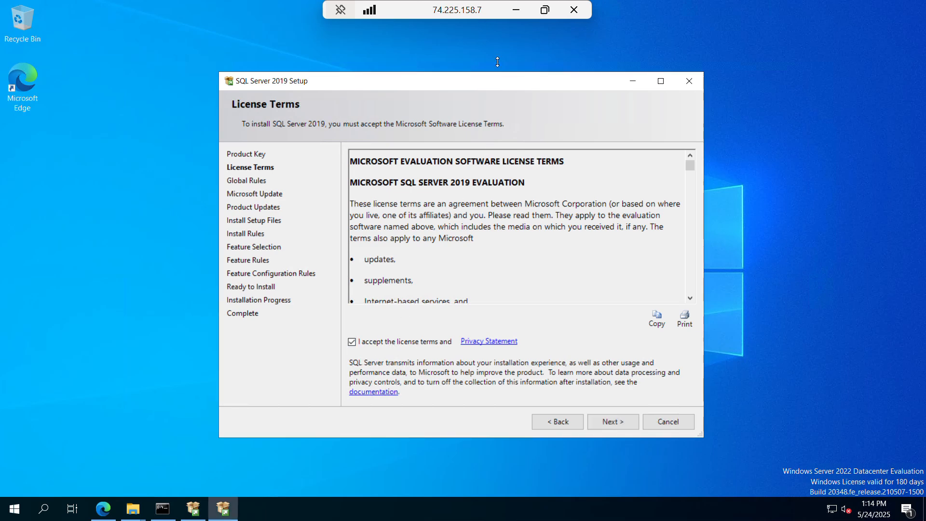
click(612, 423)
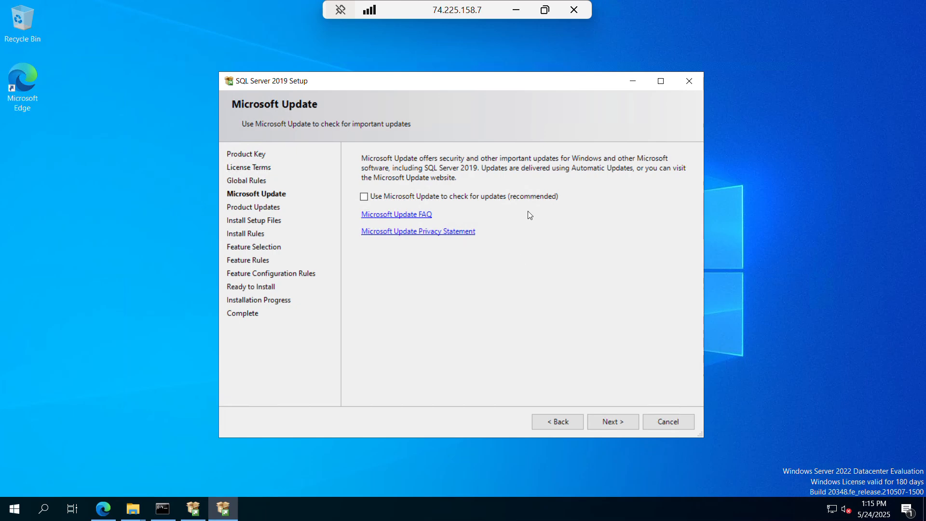
click(613, 420)
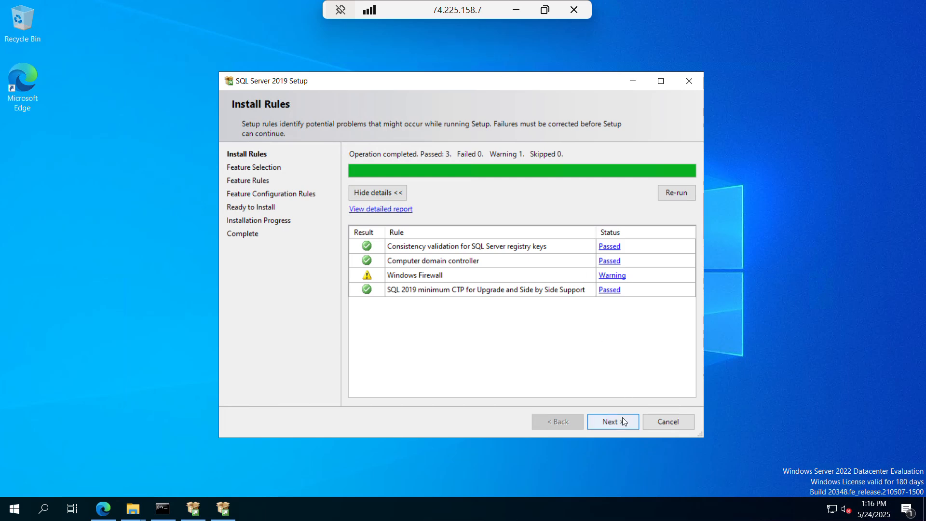
click(605, 420)
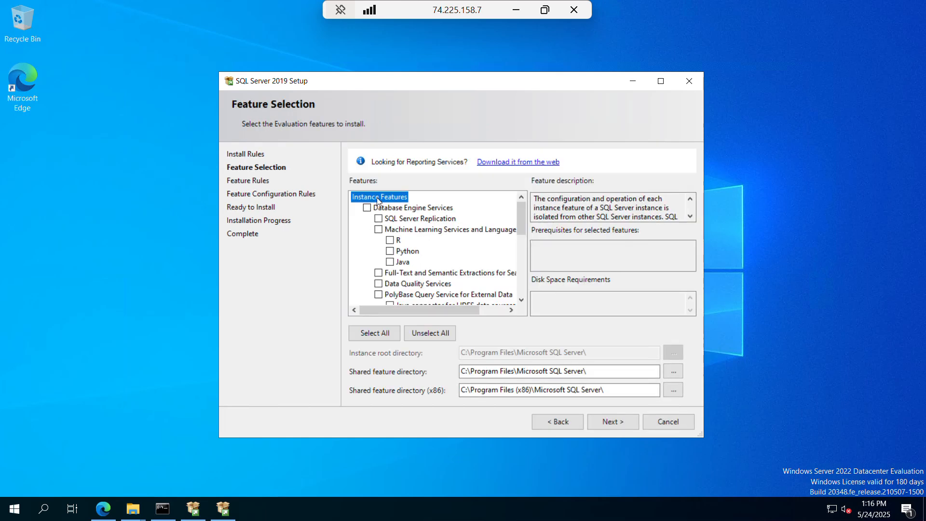
Step: Select the Database Engine Services and Full-Text and Semantic Extractions for Search features, and continue to instance configuration
click(367, 210)
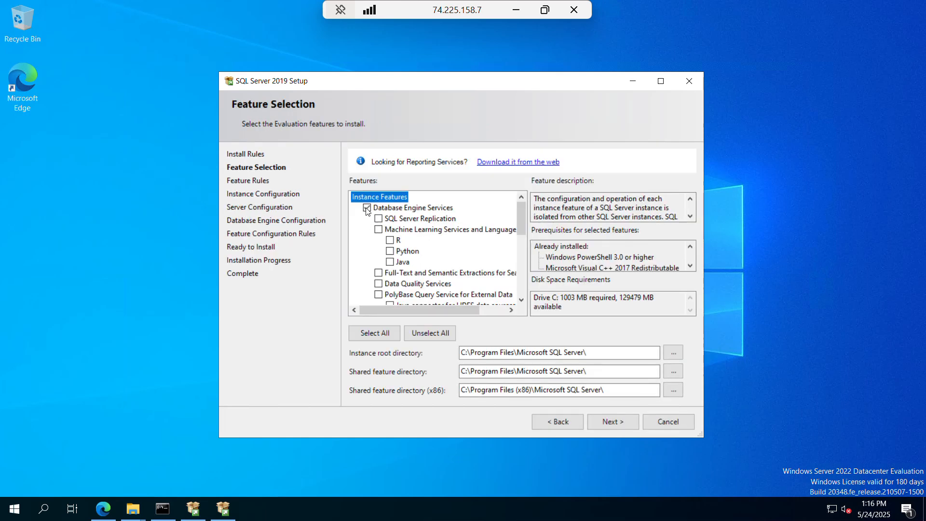
click(378, 273)
click(612, 421)
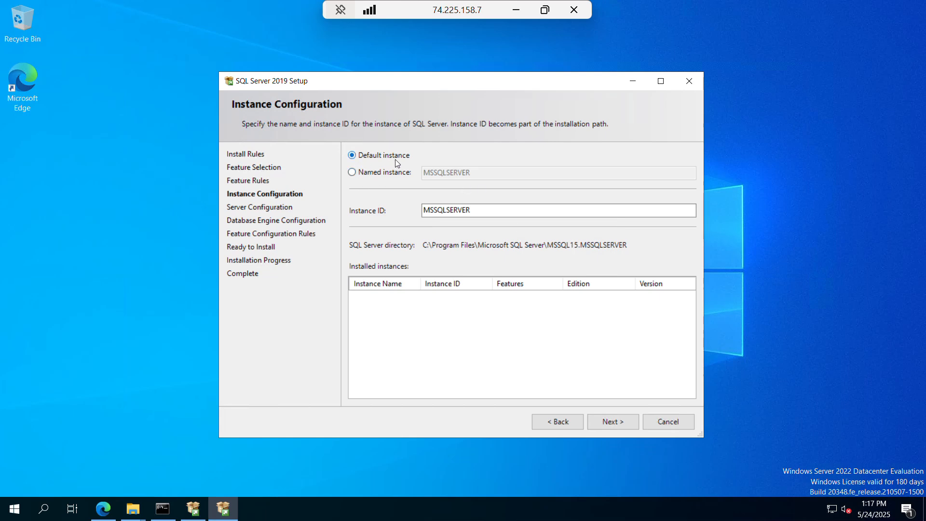
click(354, 174)
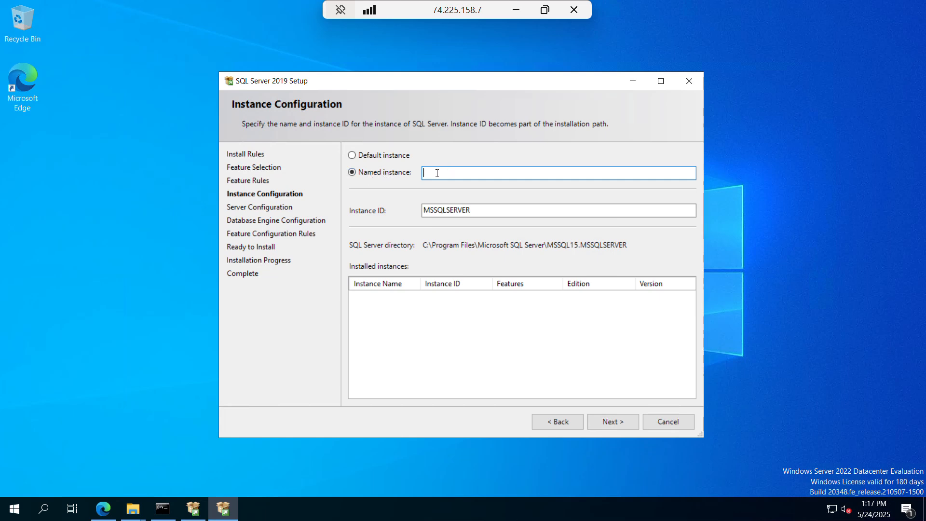
text(mysqlserver)
click(353, 156)
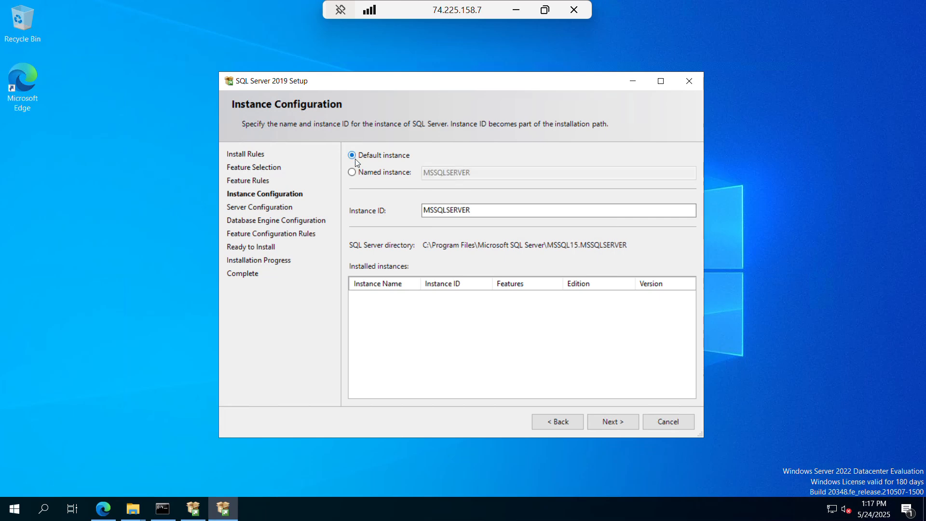
Step: Accept the default instance MSSQLSERVER and the default service accounts, advancing setup to the database engine configuration
click(613, 421)
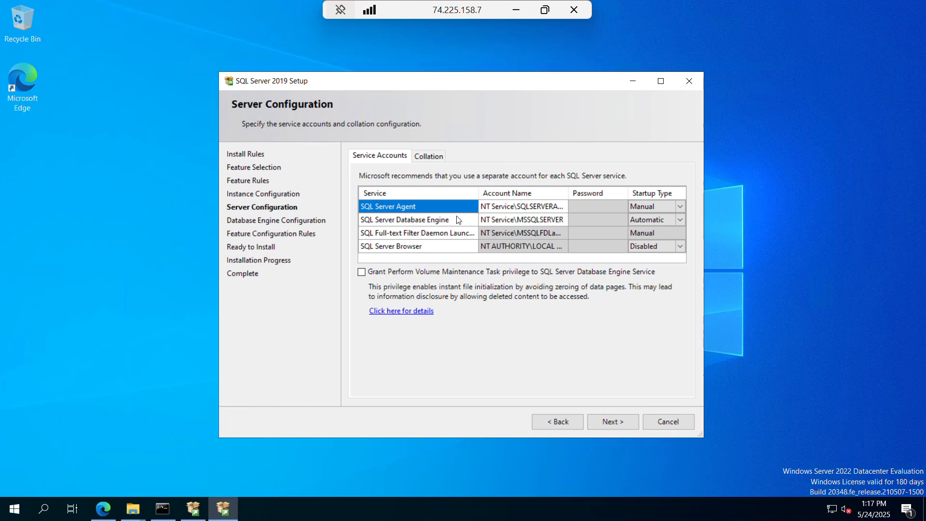
click(616, 421)
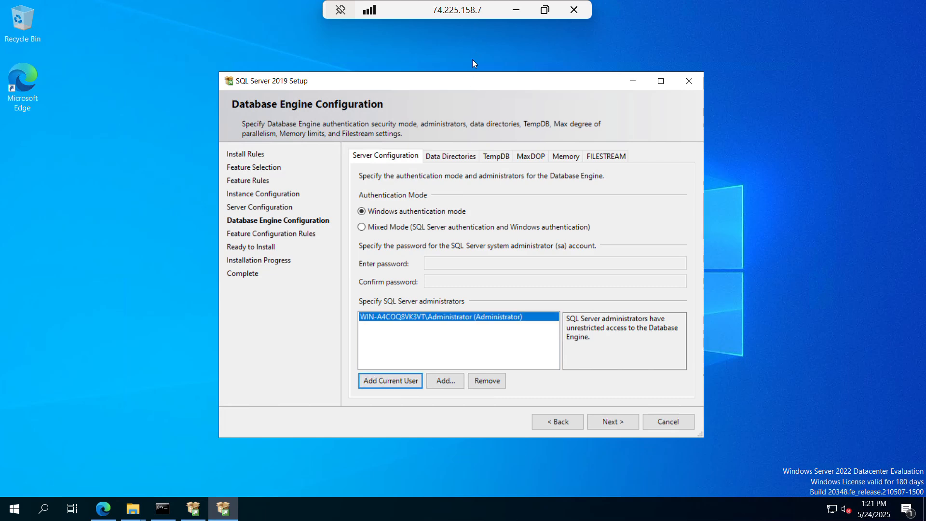
Step: Set the authentication to Mixed Mode, then enter and confirm the password for the SQL Server system administrator (sa) account
click(365, 227)
click(453, 264)
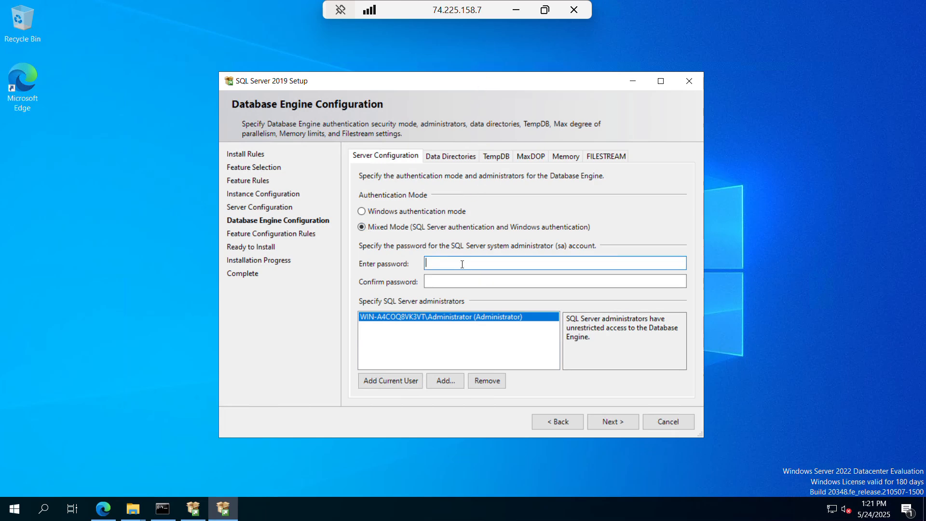
text(*********)
key(Tab)
text(*********)
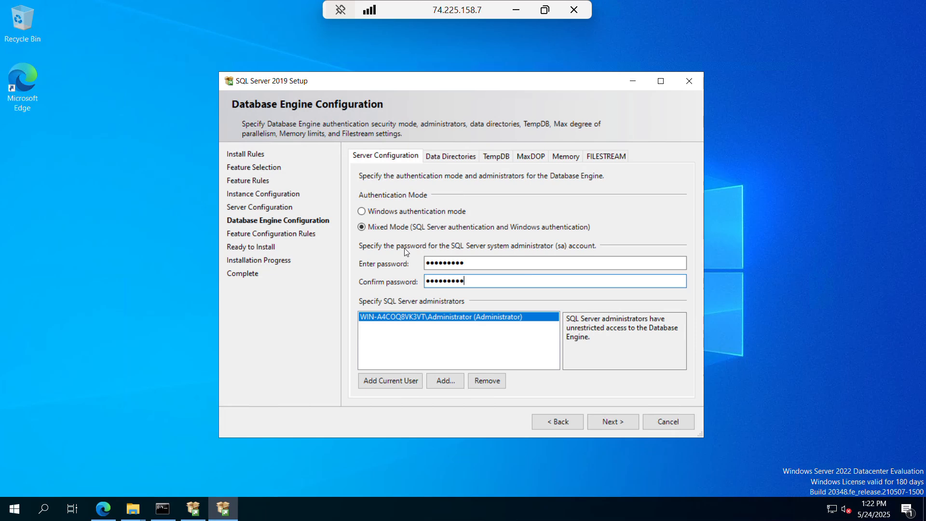
click(486, 266)
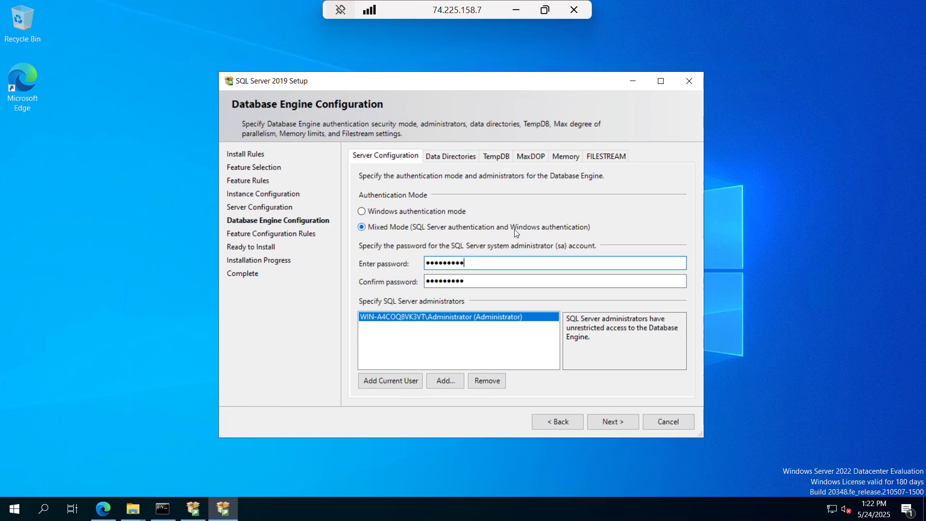
click(14, 508)
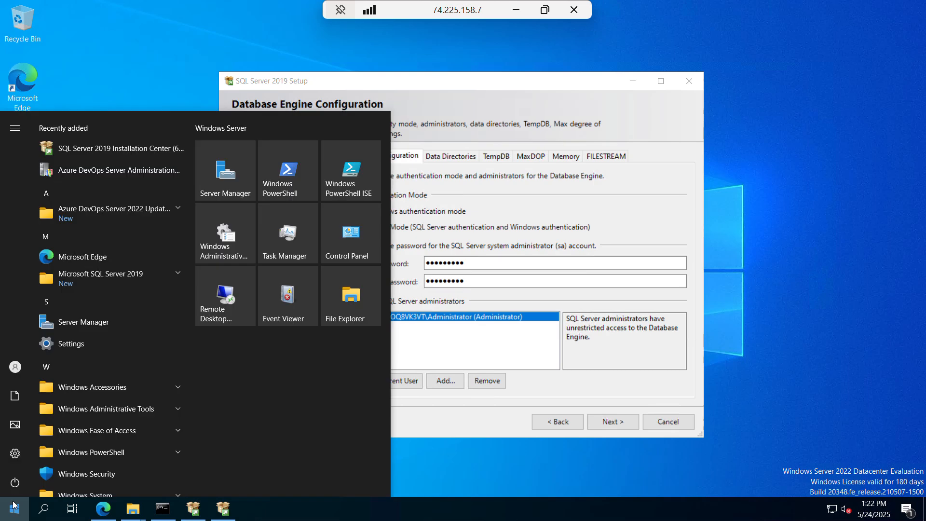
click(15, 367)
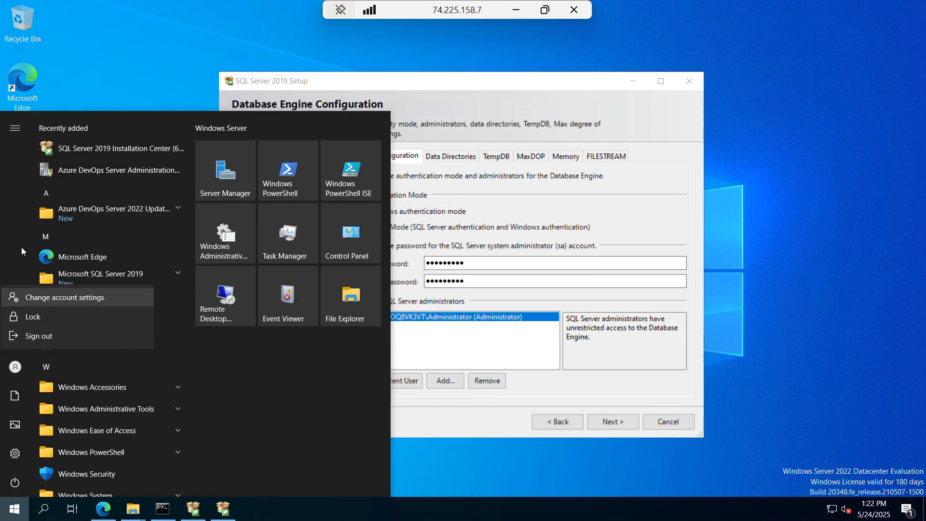
key(Escape)
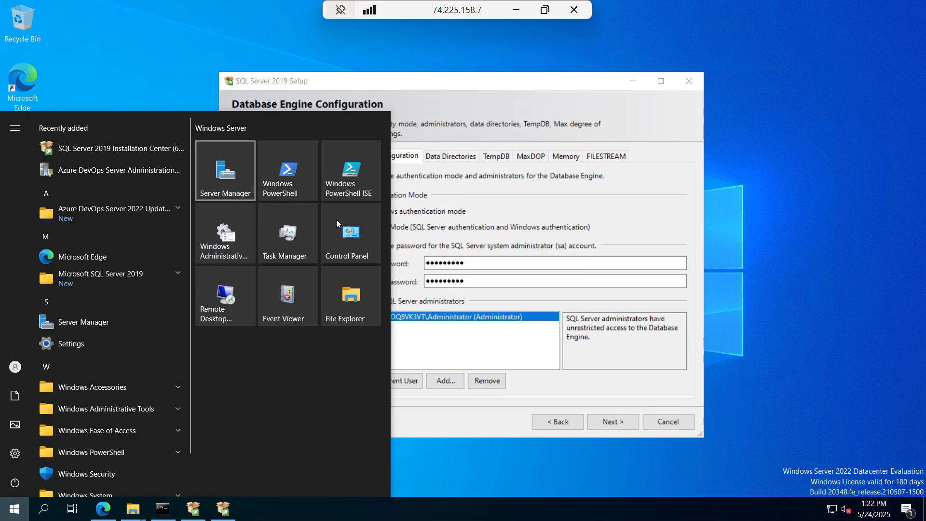
click(517, 200)
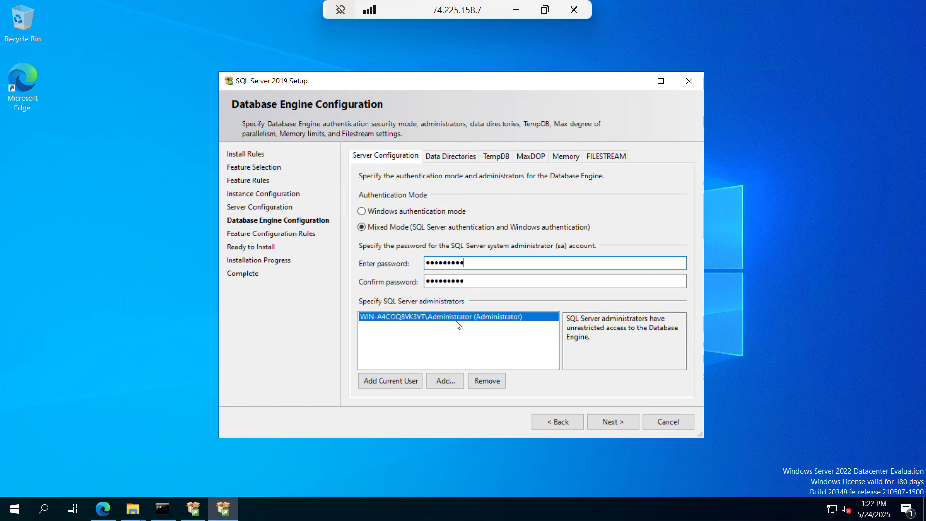
Step: Install SQL Server 2019 with the configured features and close the setup wizard once the installation is complete
click(609, 423)
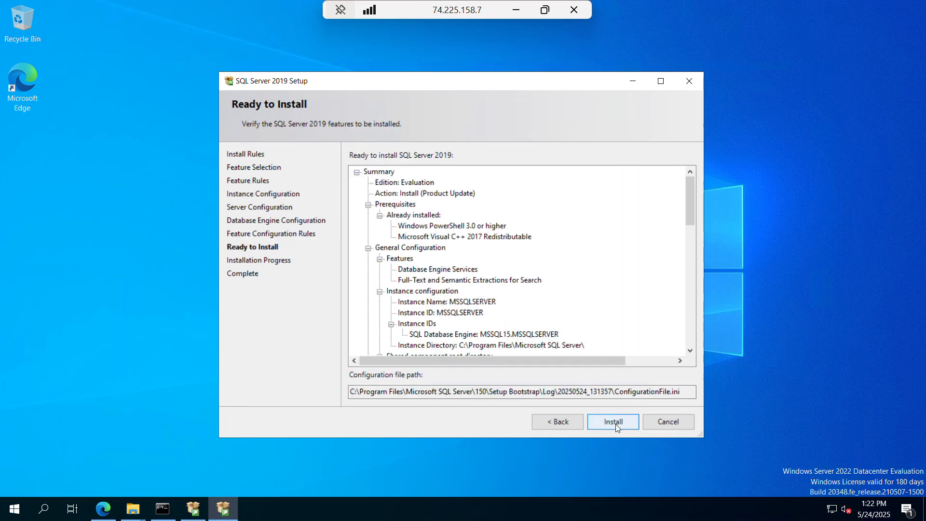
click(616, 424)
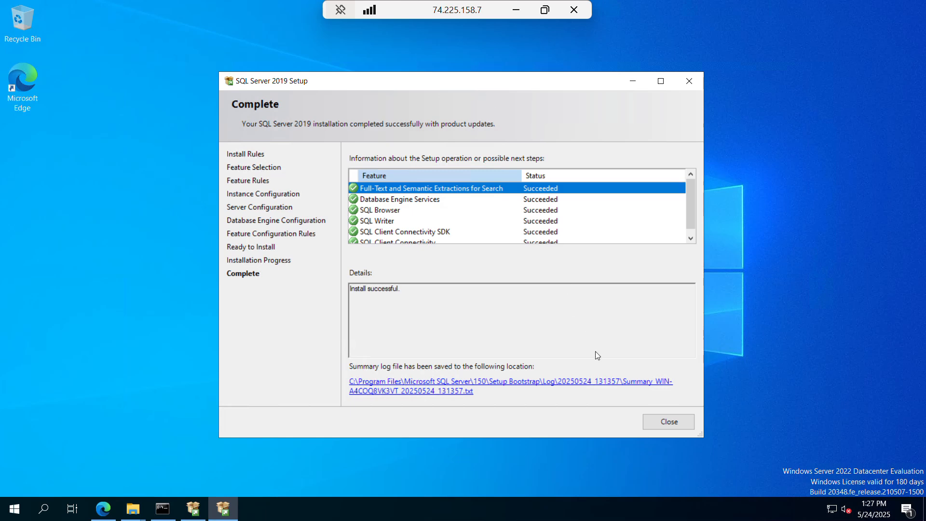
click(667, 422)
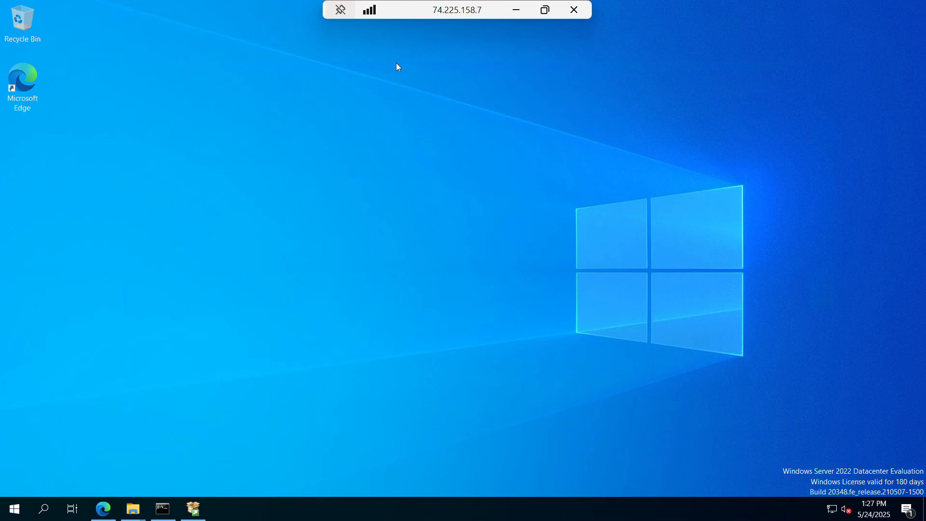
Step: Open the Windows Services console by running services.msc and maximize its window
key(super+r)
text(services.ms)
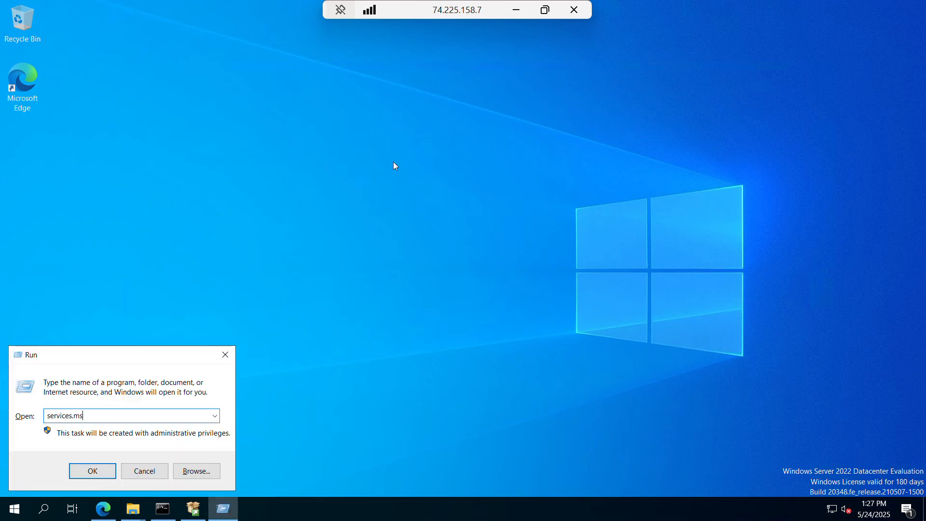
text(c)
key(Return)
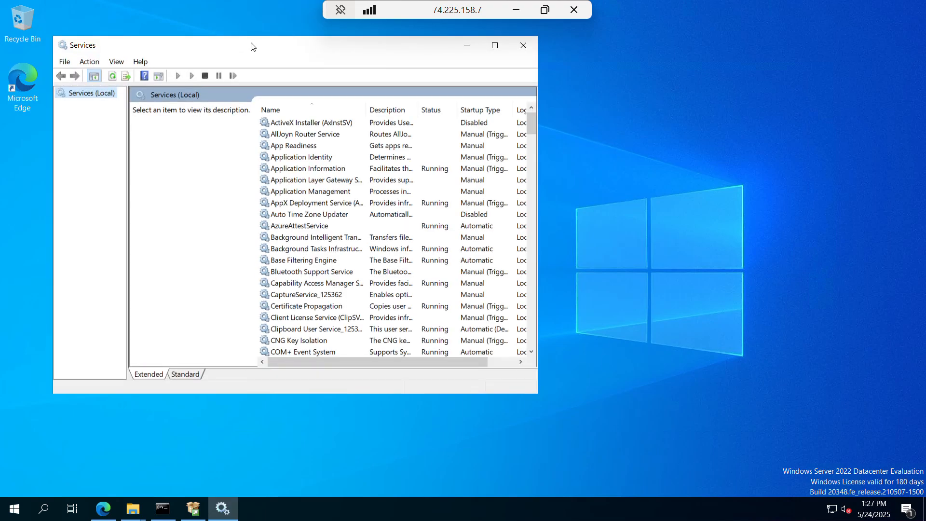
double_click(251, 41)
Step: Find the SQL services, widen the Name column, check the status of SQL Server (MSSQLSERVER), and close the console
click(261, 177)
text(sql)
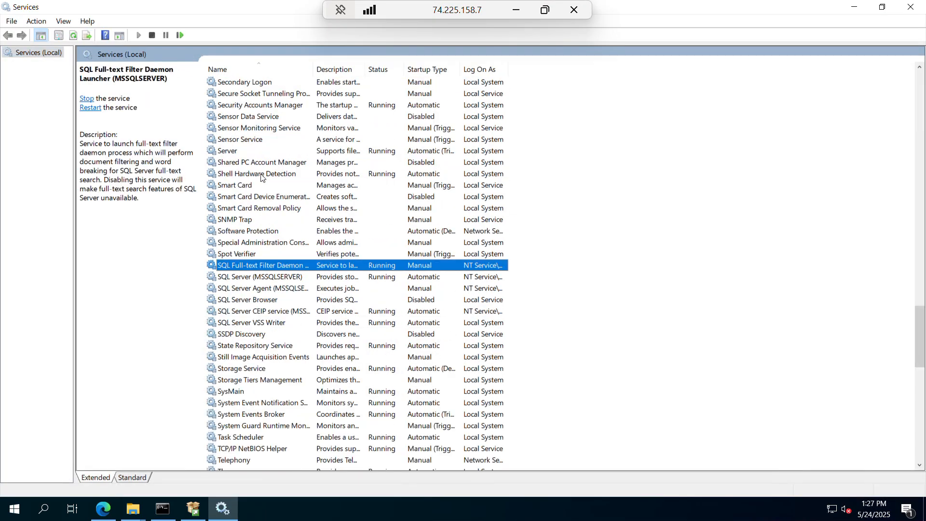
drag(260, 266, 265, 333)
drag(313, 69, 385, 70)
click(432, 278)
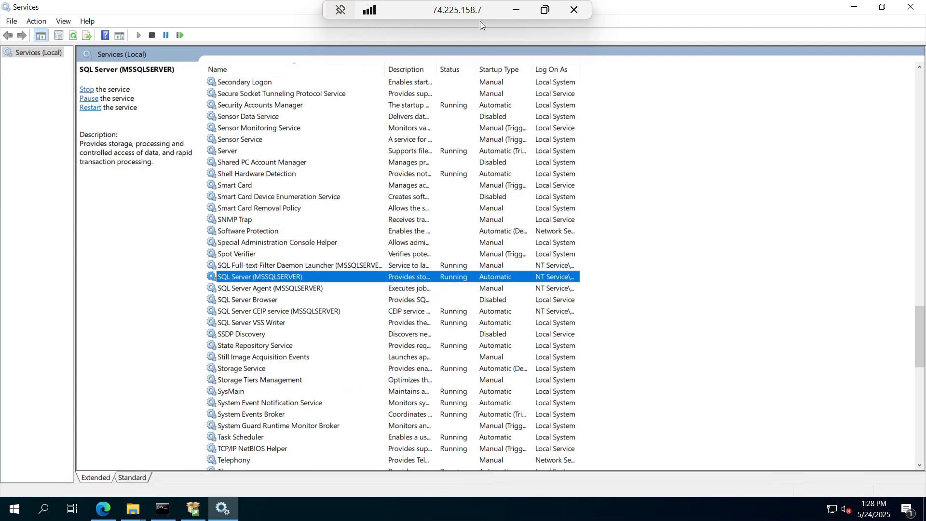
click(911, 6)
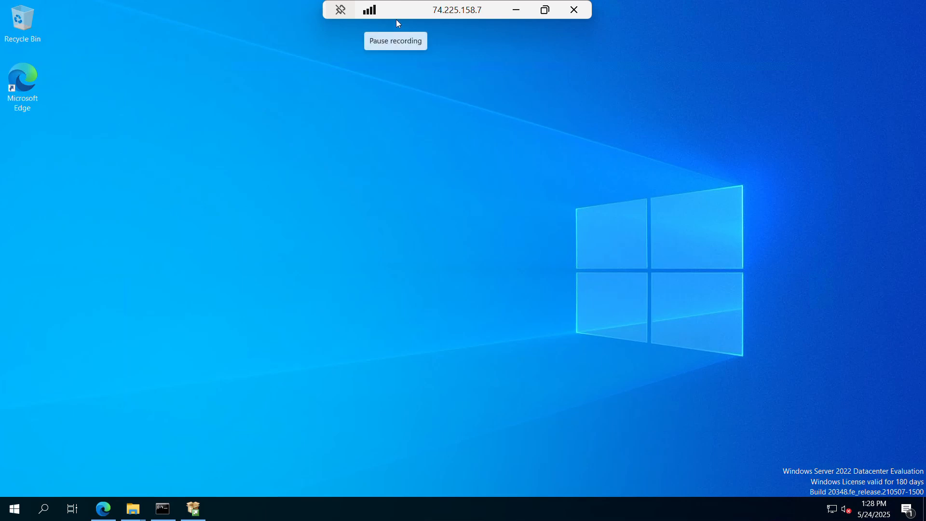
Step: Switch to Microsoft Edge and search the web for "sql server management studio"
double_click(24, 79)
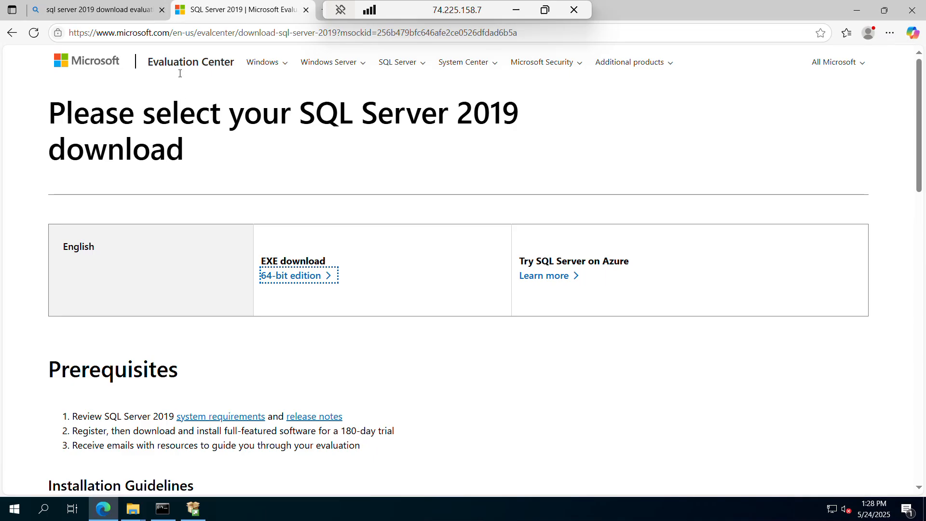
click(185, 34)
text(sql)
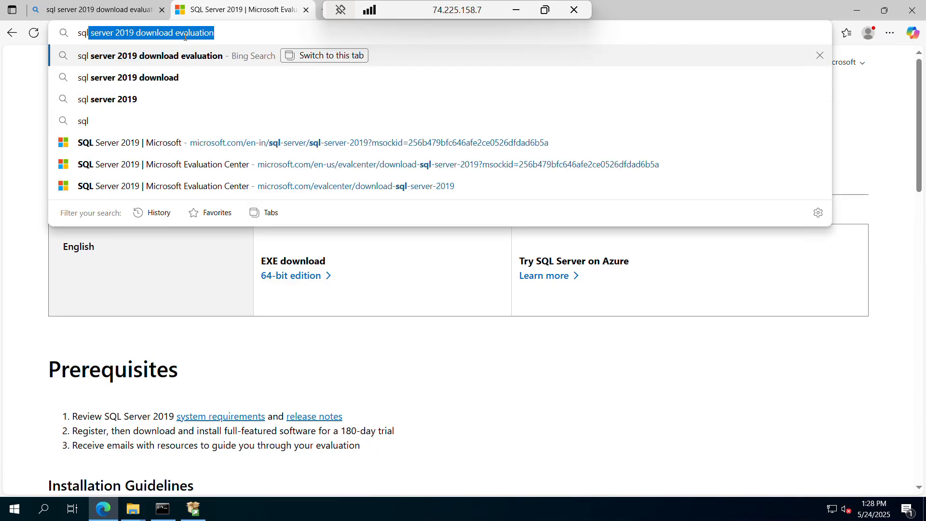
text( server manage)
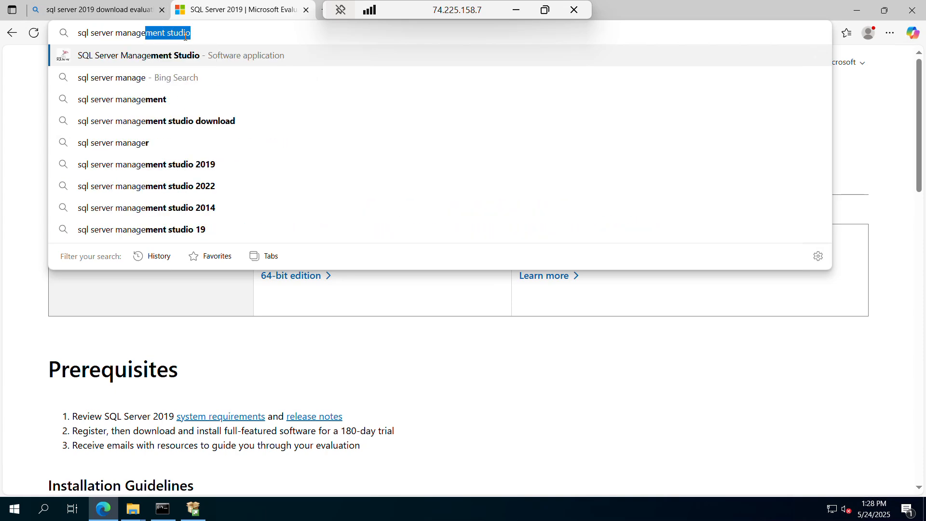
key(End)
key(Return)
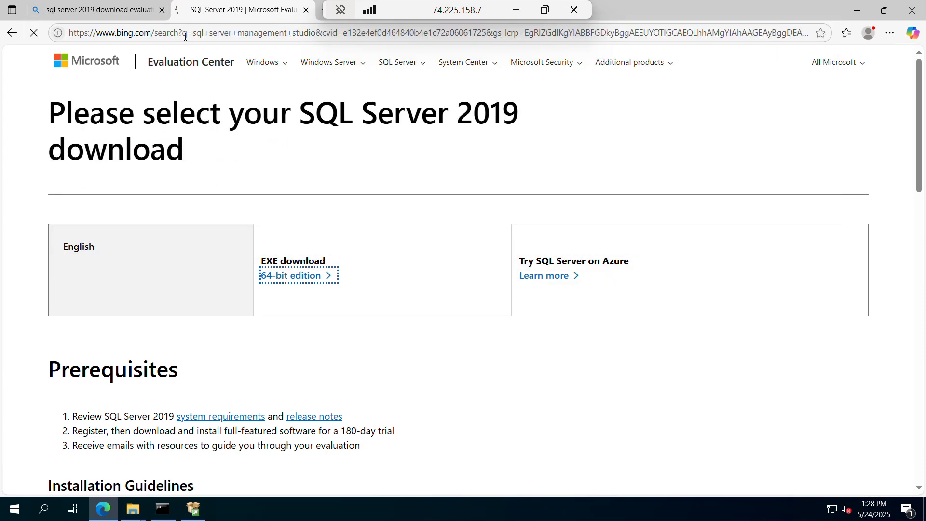
Step: Open the Microsoft Learn SSMS download result and go to its Step 2 section on determining which version to install
scroll(204, 274, down, 5)
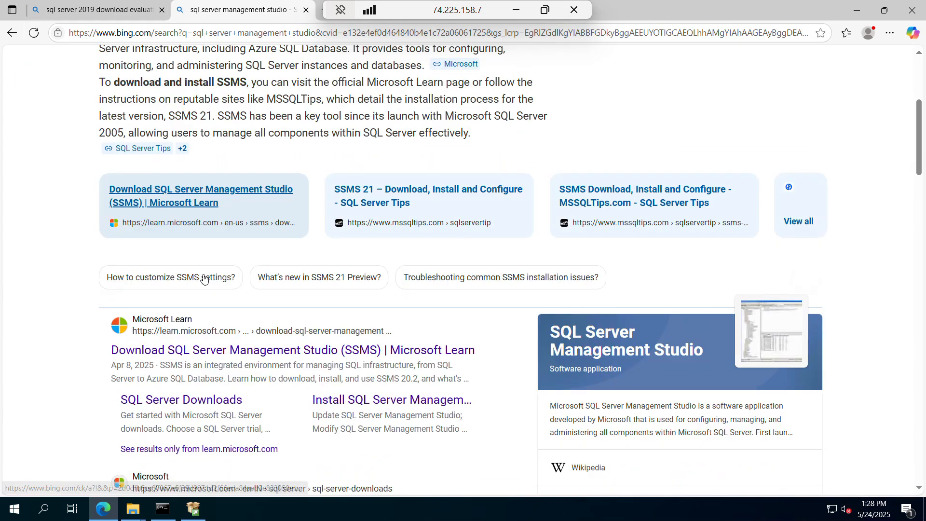
click(208, 352)
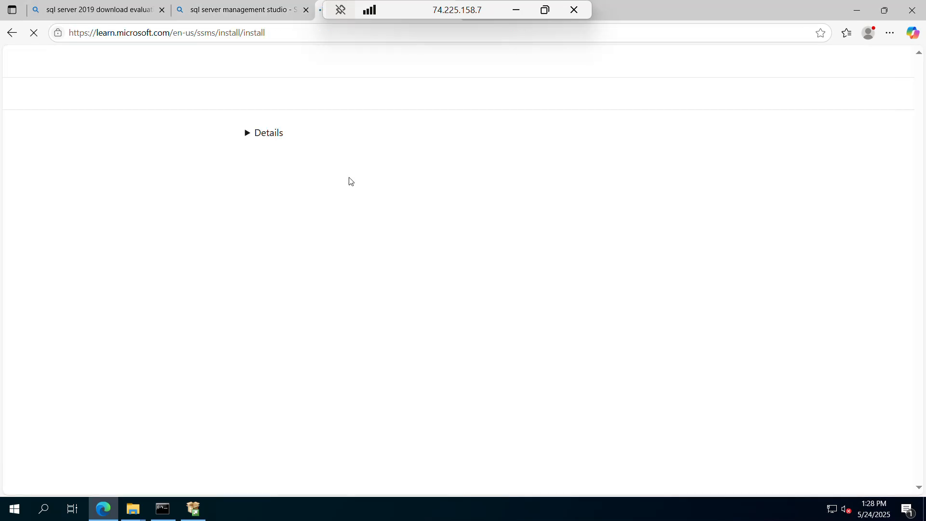
scroll(433, 264, down, 4)
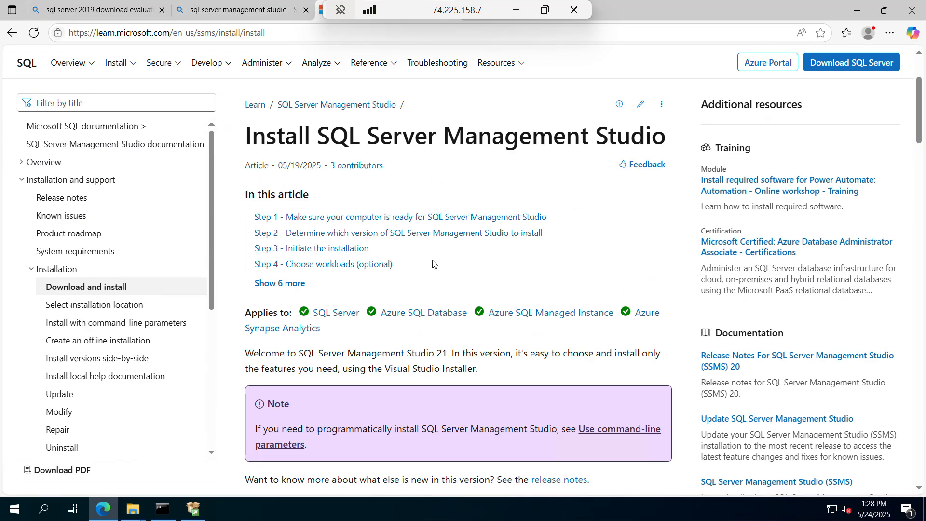
scroll(432, 264, down, 5)
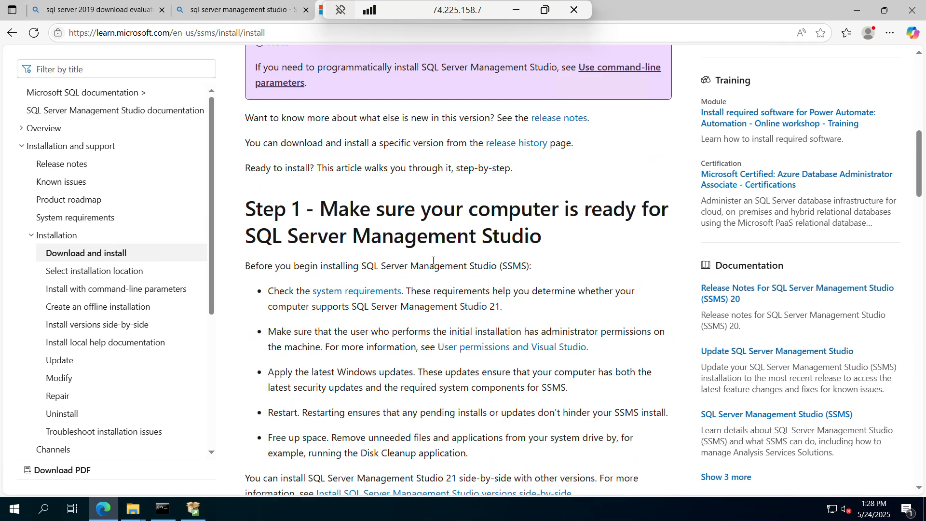
scroll(432, 262, up, 4)
scroll(432, 263, up, 1)
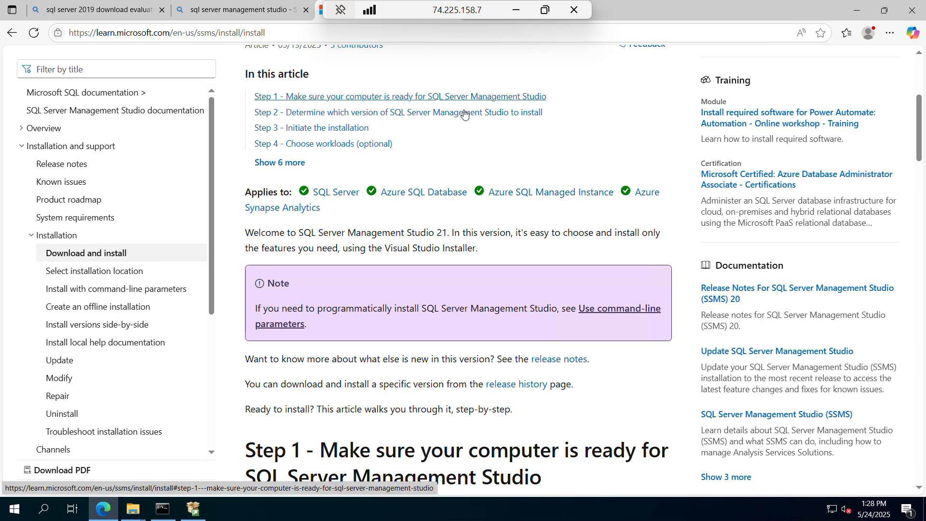
click(571, 112)
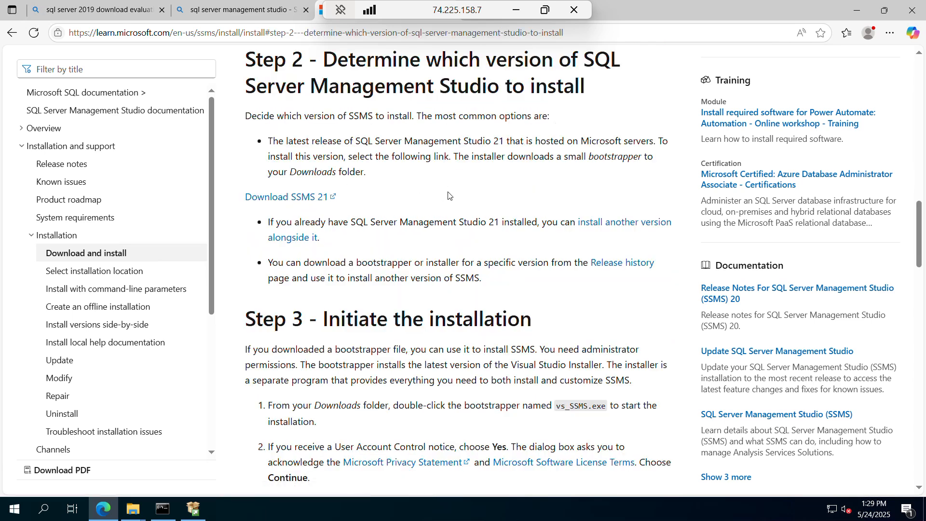
Step: Open the SSMS 21 release notes page and download SQL Server Management Studio (SSMS) 21 from its current release section
click(395, 21)
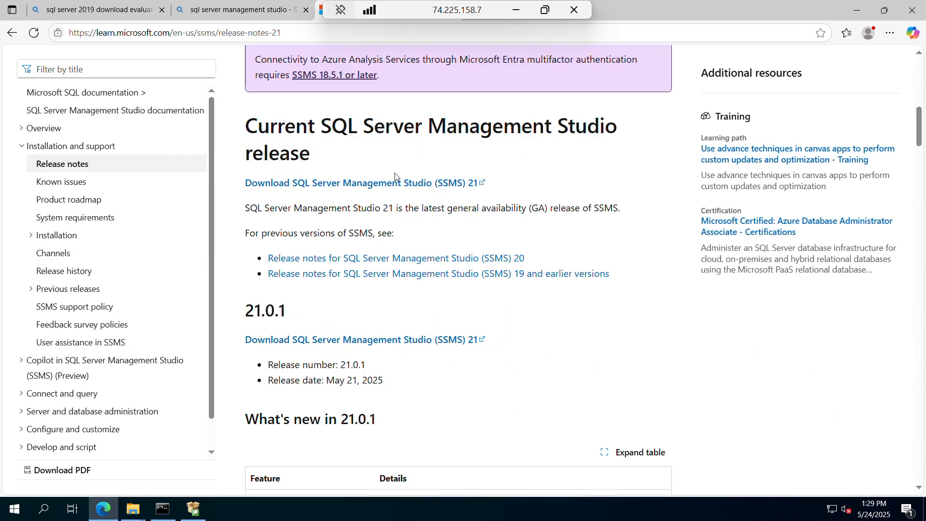
click(297, 34)
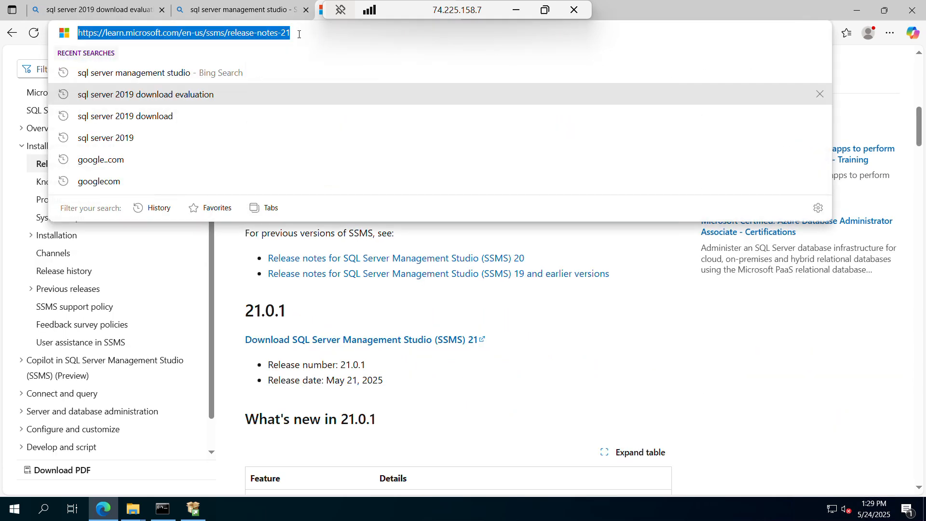
click(299, 34)
click(613, 298)
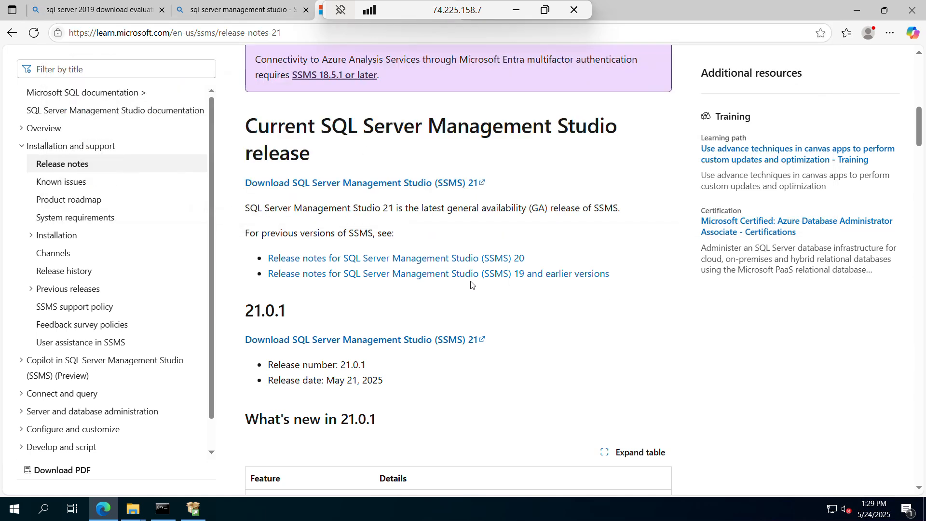
click(367, 188)
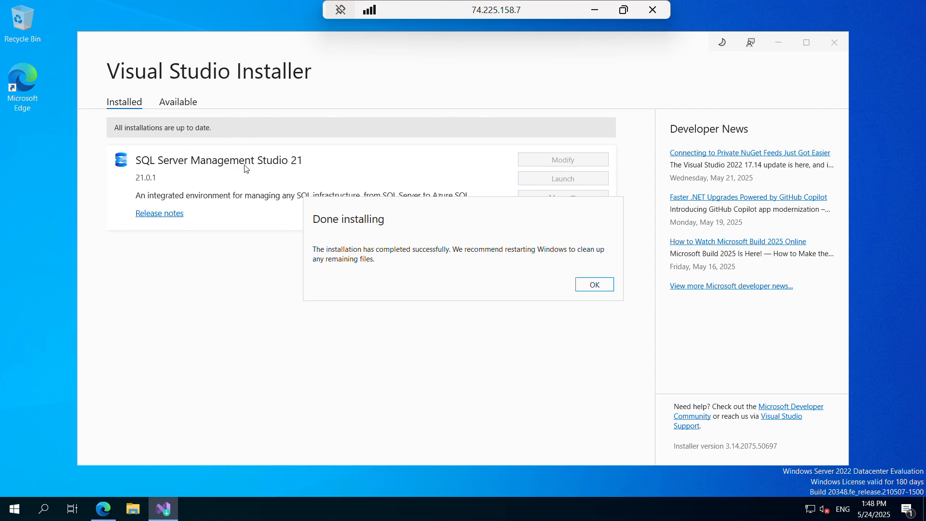
Step: Dismiss the completed installation notice, close Visual Studio Installer, and launch SQL Server Management Studio 21
click(598, 284)
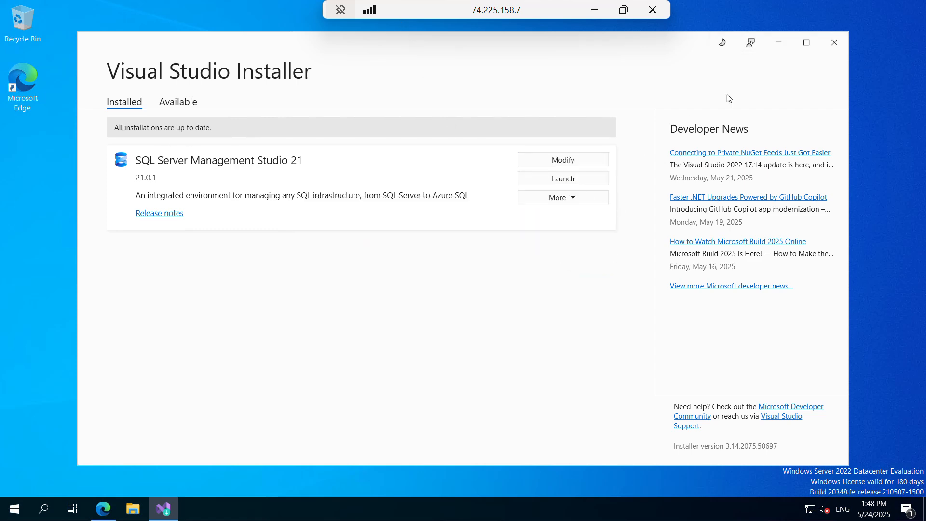
click(835, 48)
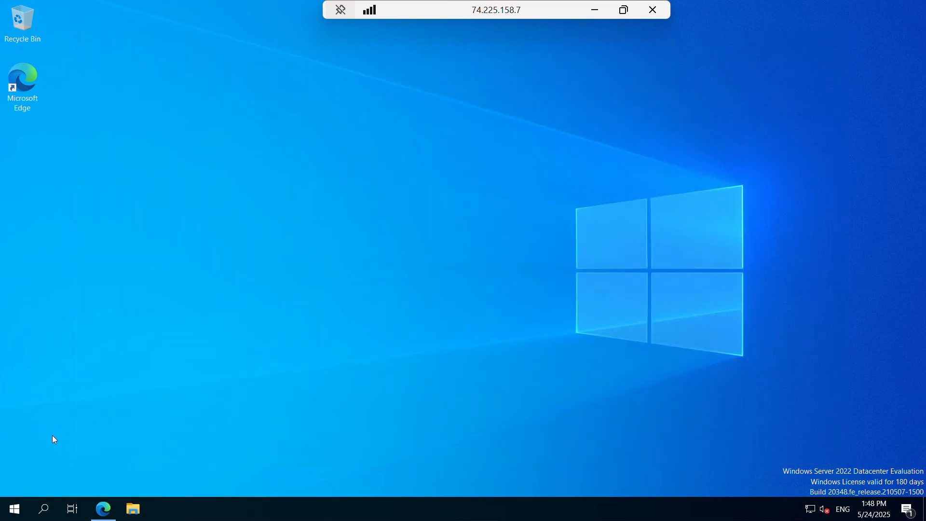
click(14, 509)
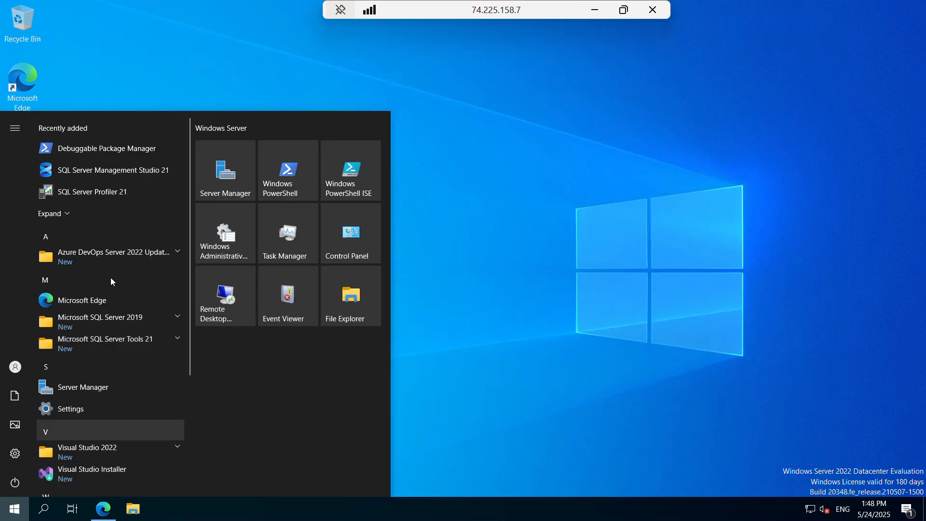
click(116, 175)
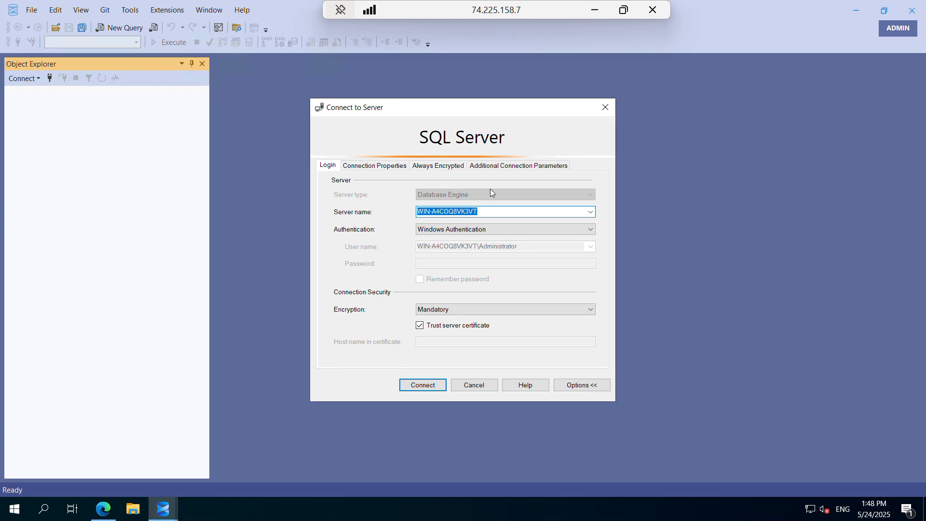
Step: Review the authentication options, connect to the local Database Engine with Windows Authentication, and expand the Databases folder
click(458, 230)
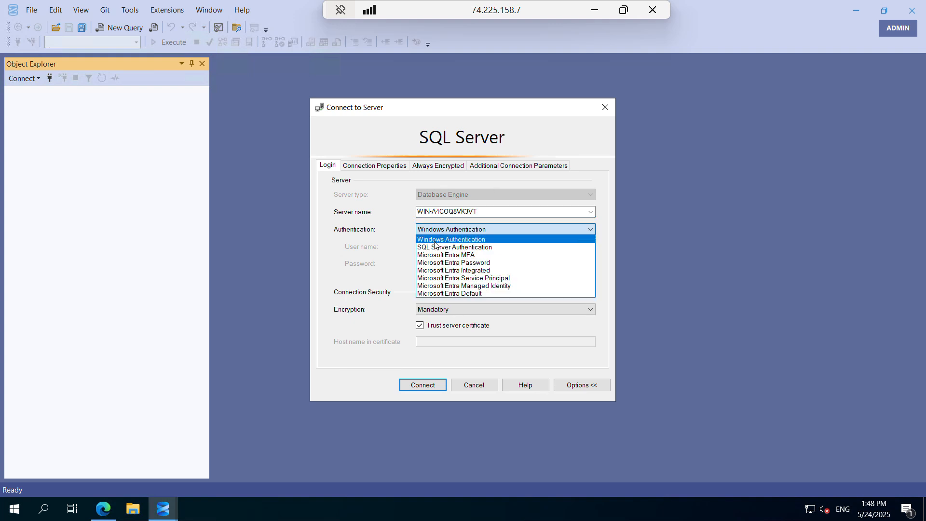
click(400, 233)
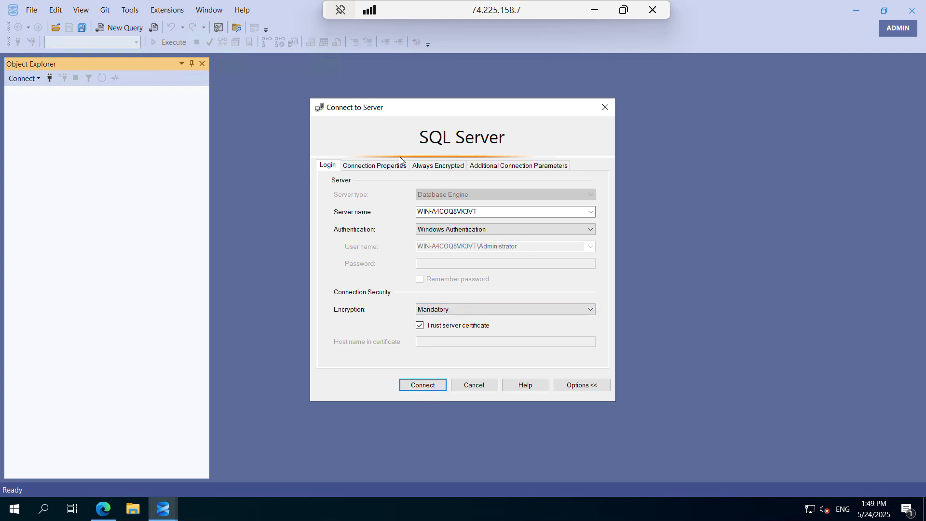
click(421, 385)
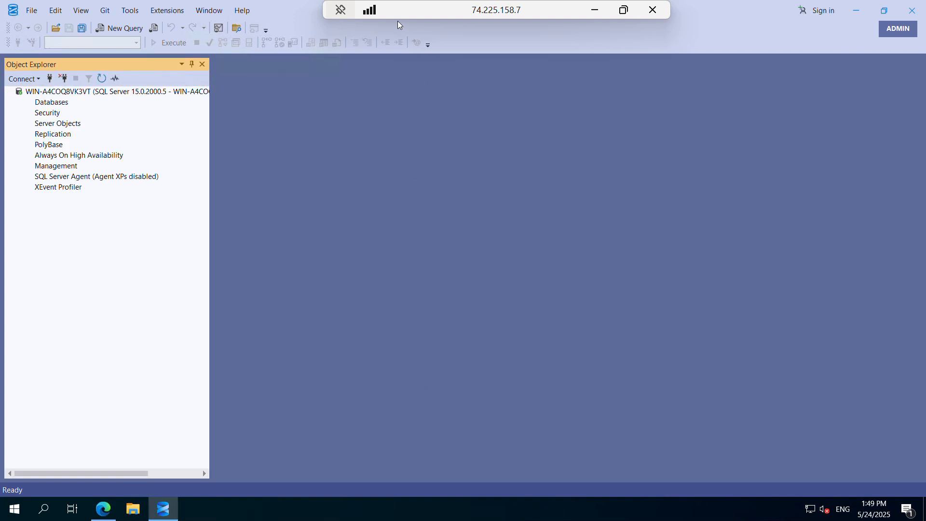
double_click(67, 103)
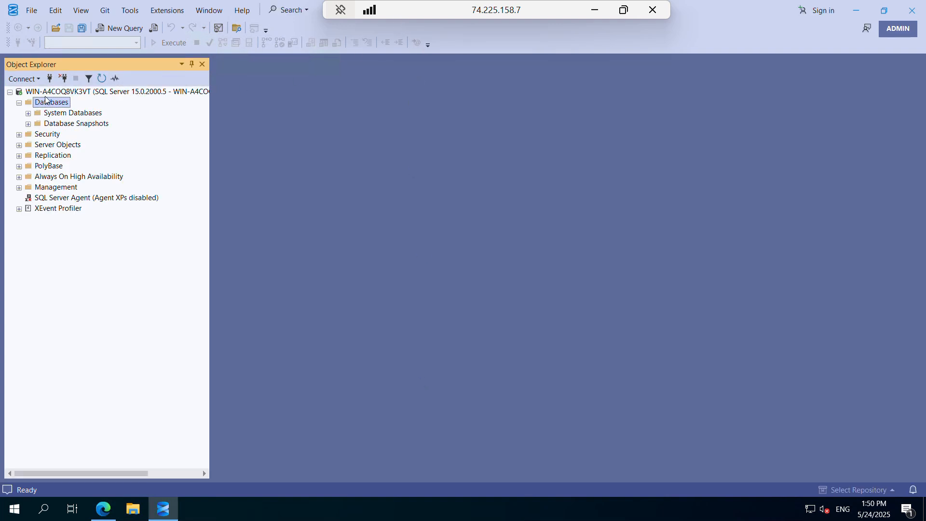
Step: Disconnect from the server and set up a new connection that uses SQL Server Authentication
click(64, 78)
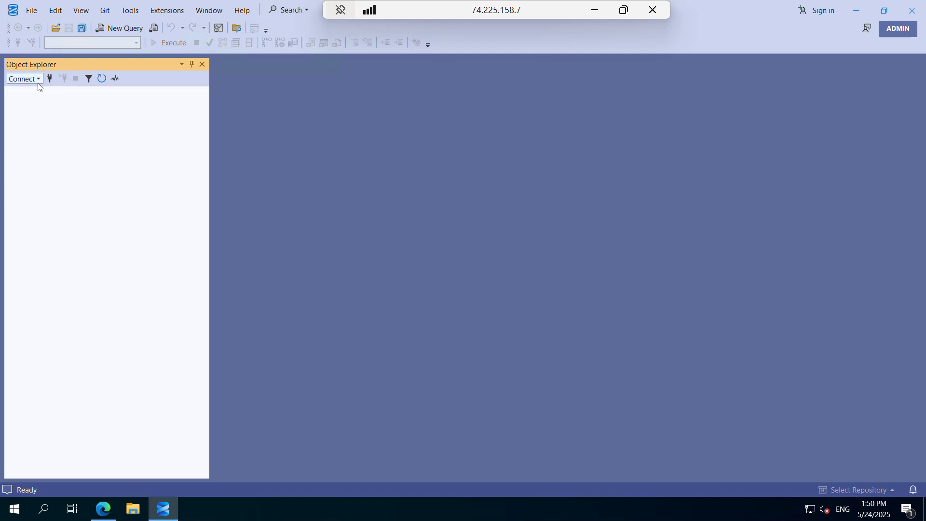
click(49, 79)
click(542, 229)
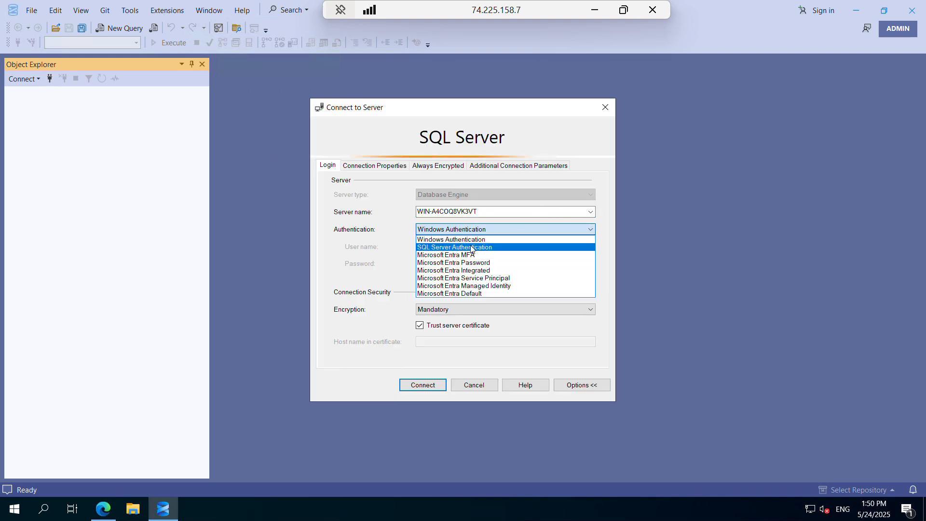
click(459, 247)
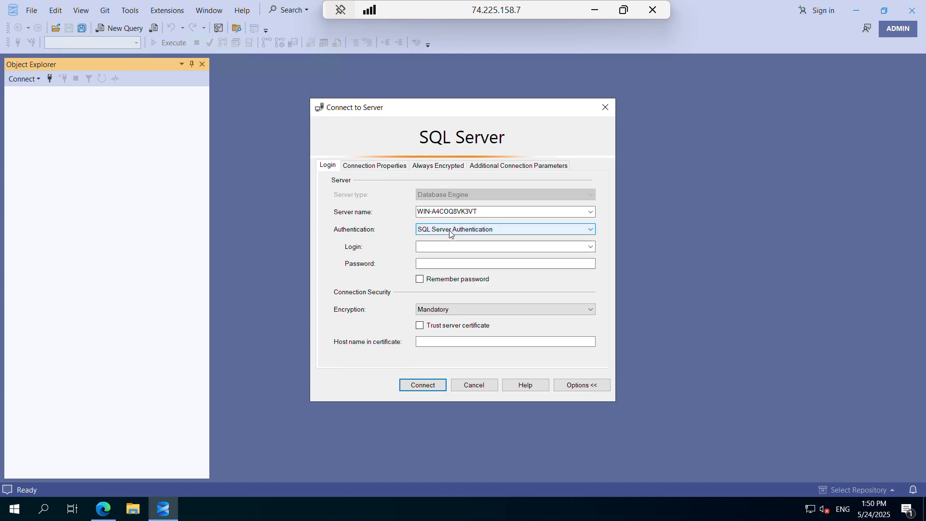
Step: Connect as sa with the account password and Trust server certificate enabled, and expand the Databases folder
click(443, 246)
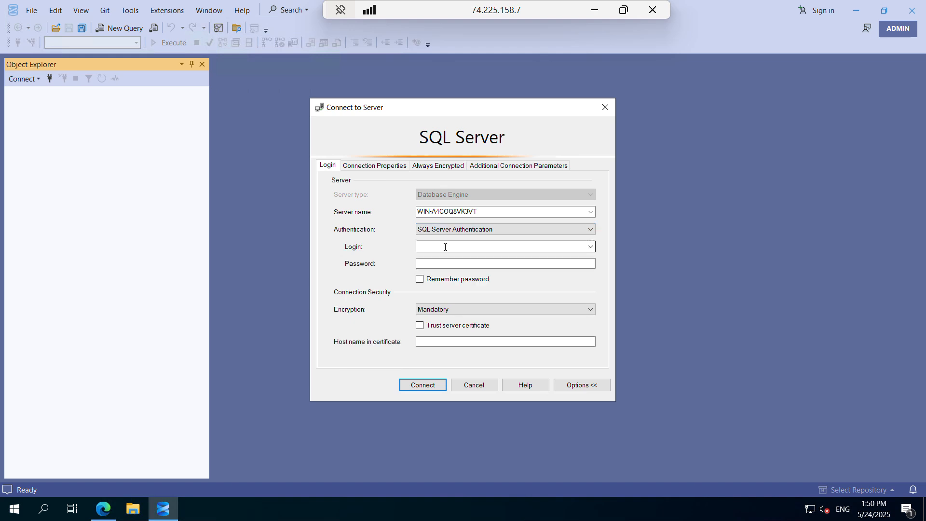
text(sa)
key(Tab)
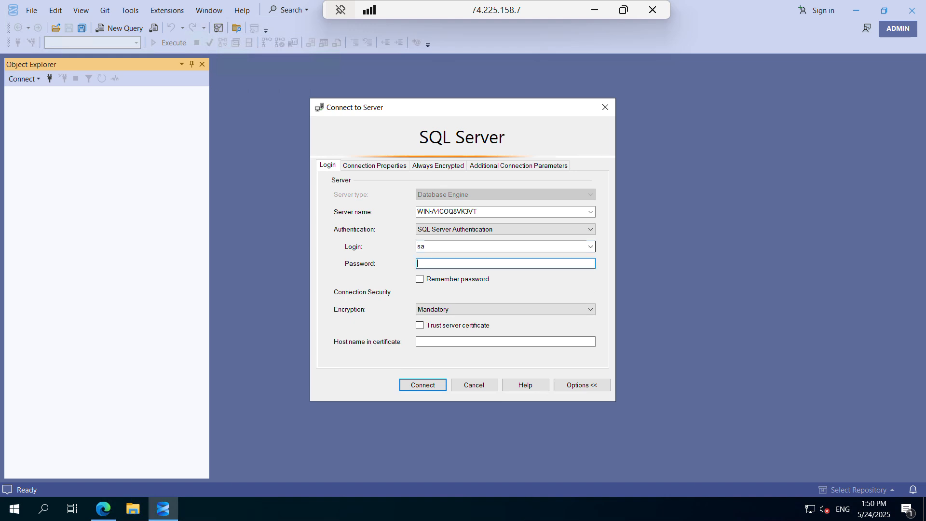
text(********)
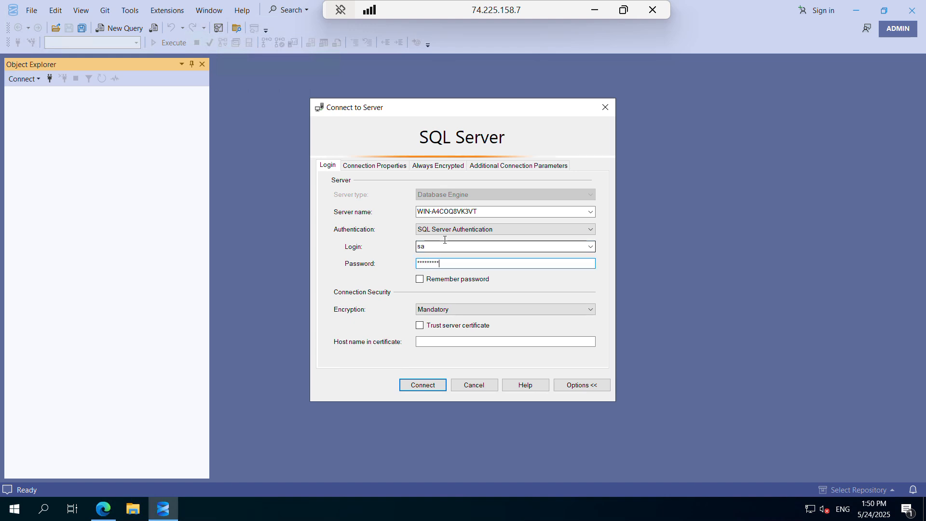
click(420, 325)
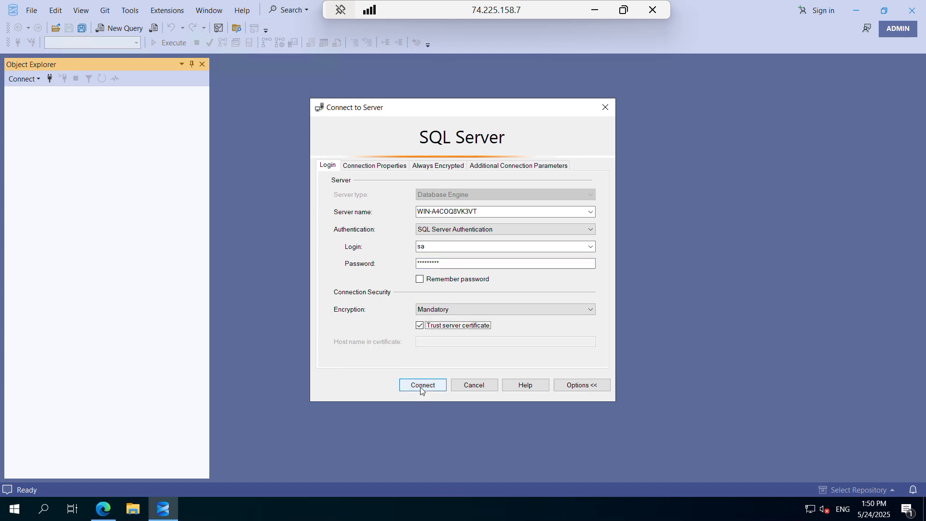
click(422, 385)
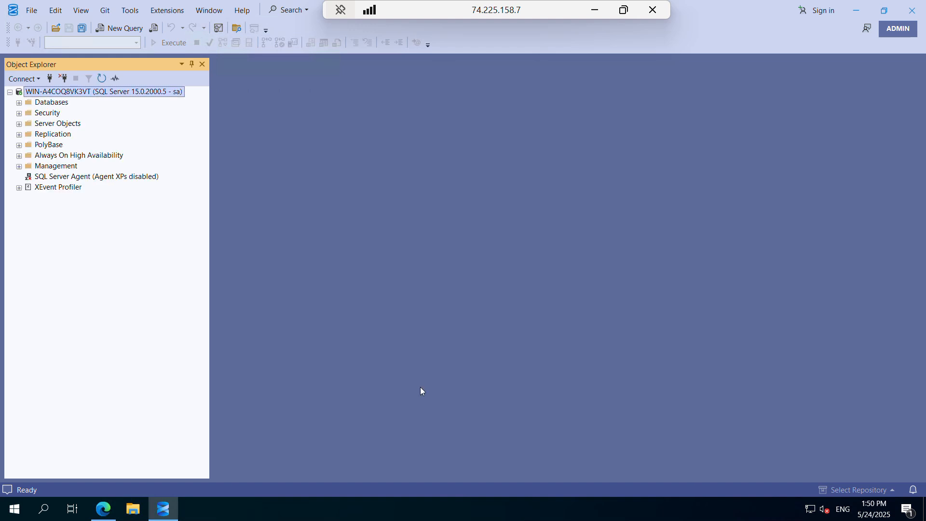
double_click(46, 103)
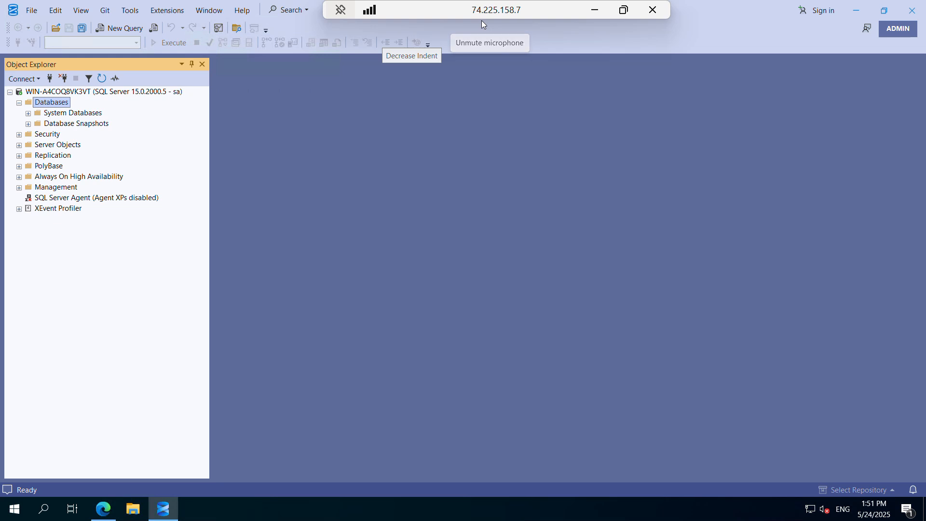
Step: Disconnect and reconnect to the server with SQL Server Authentication as sa, entering the account password, and expand Databases again
click(64, 79)
click(50, 79)
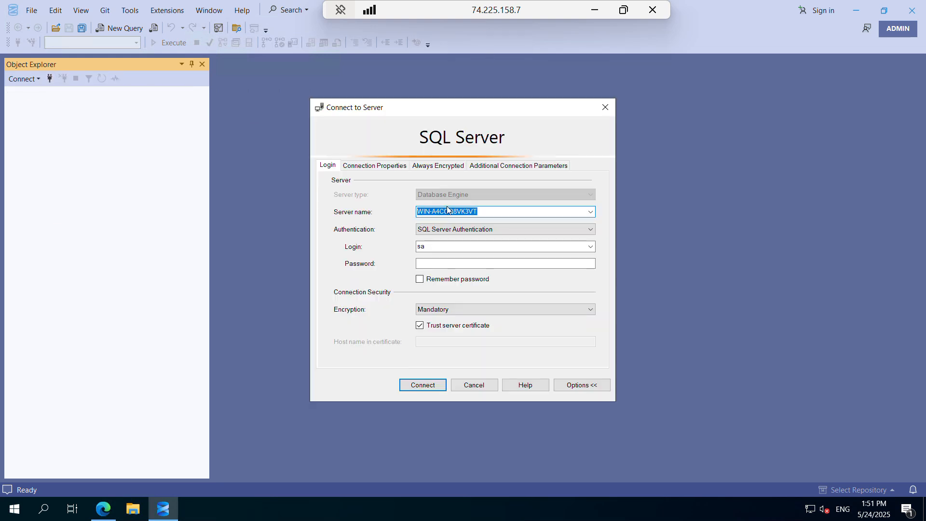
click(505, 227)
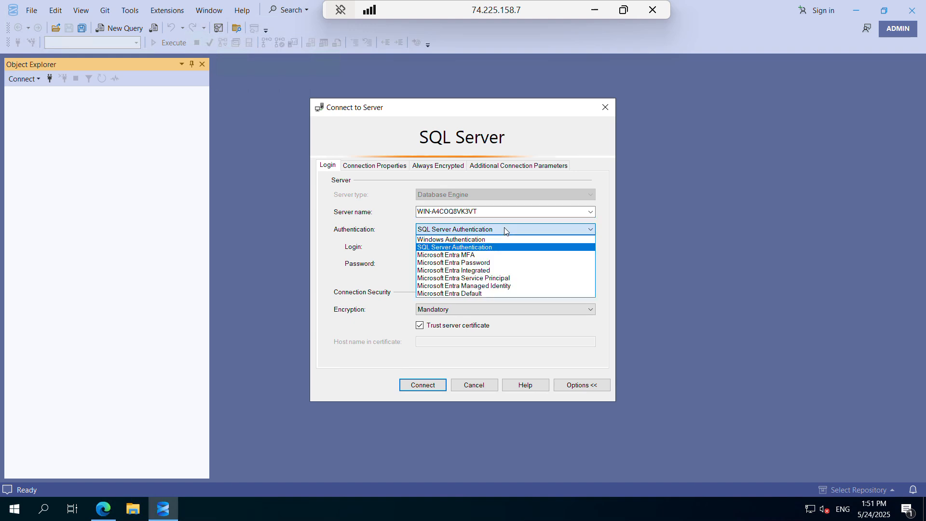
click(483, 240)
click(472, 232)
click(441, 248)
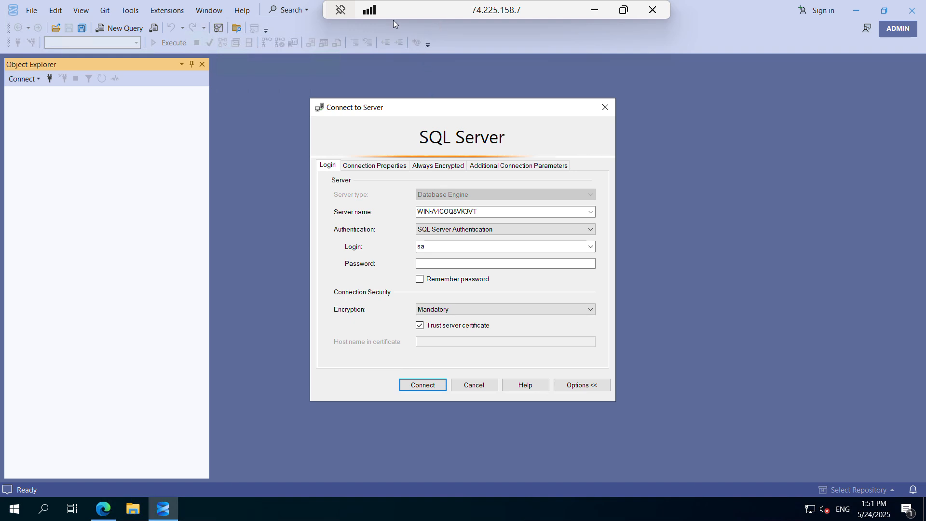
click(448, 263)
text(*********)
click(424, 385)
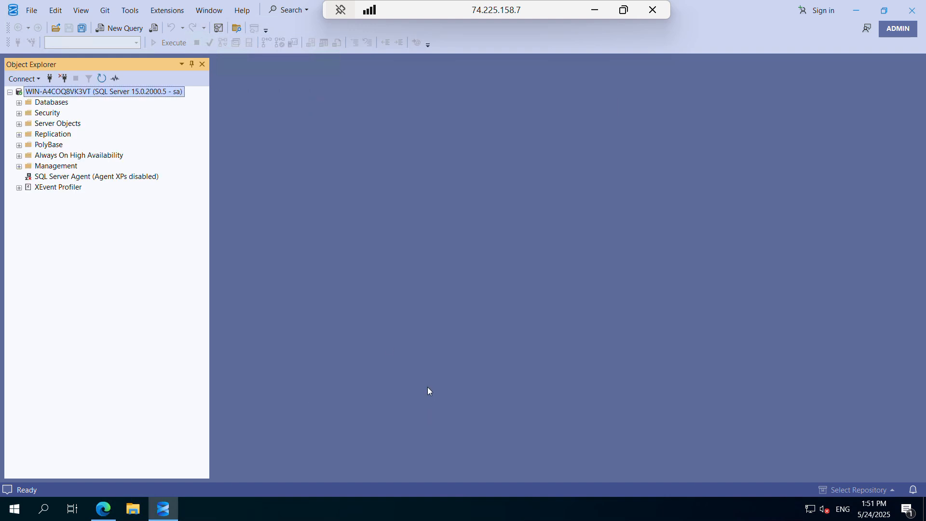
double_click(56, 103)
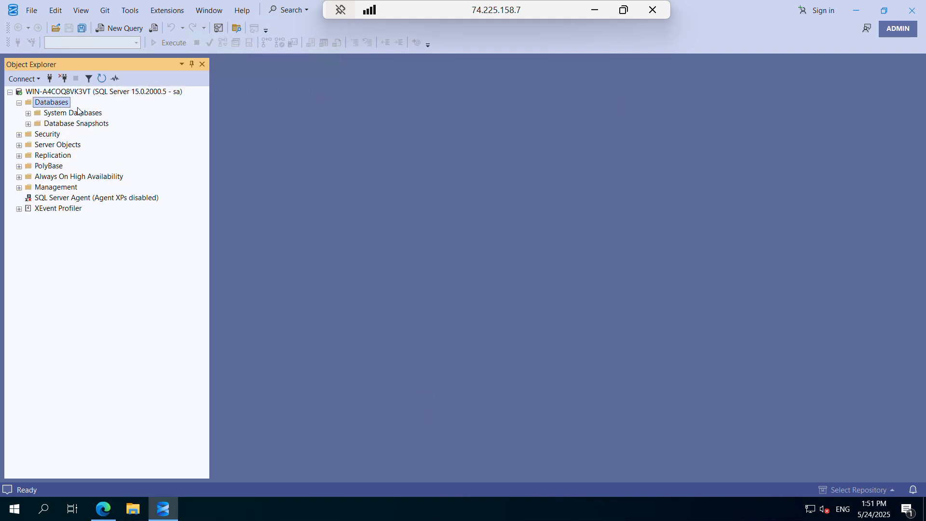
Step: Create a new database named test-database with the default owner and file settings
right_click(56, 105)
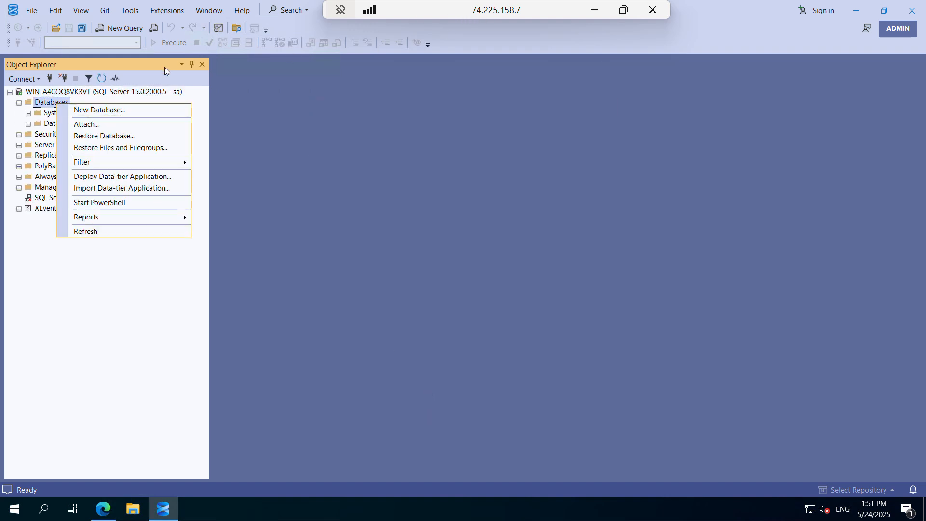
click(124, 110)
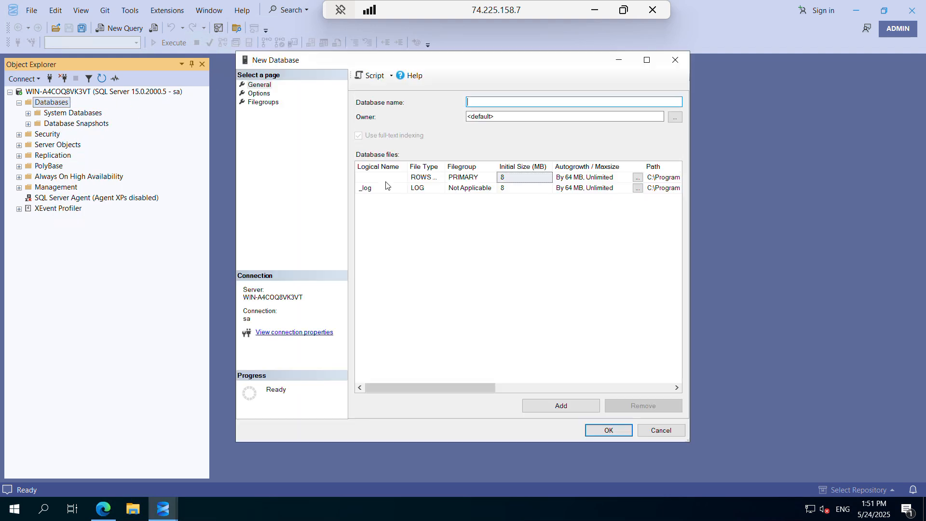
text(test-database)
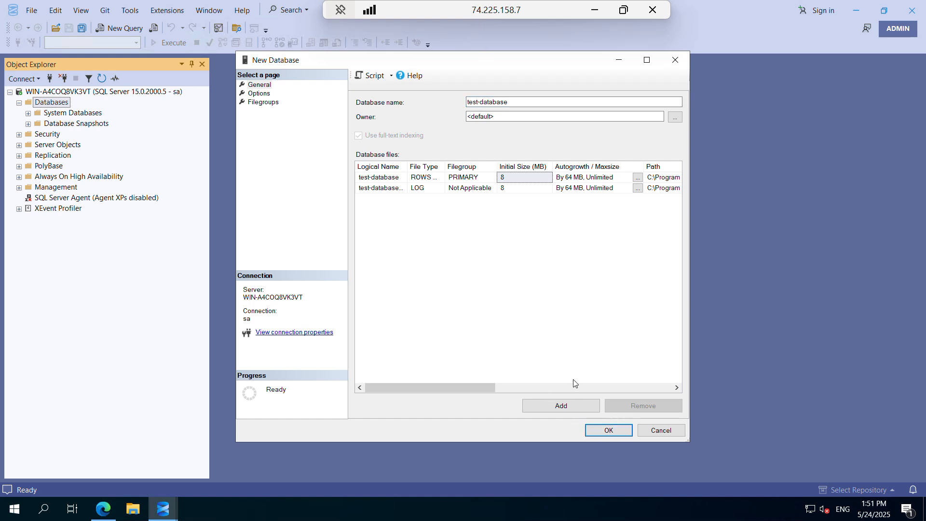
click(603, 428)
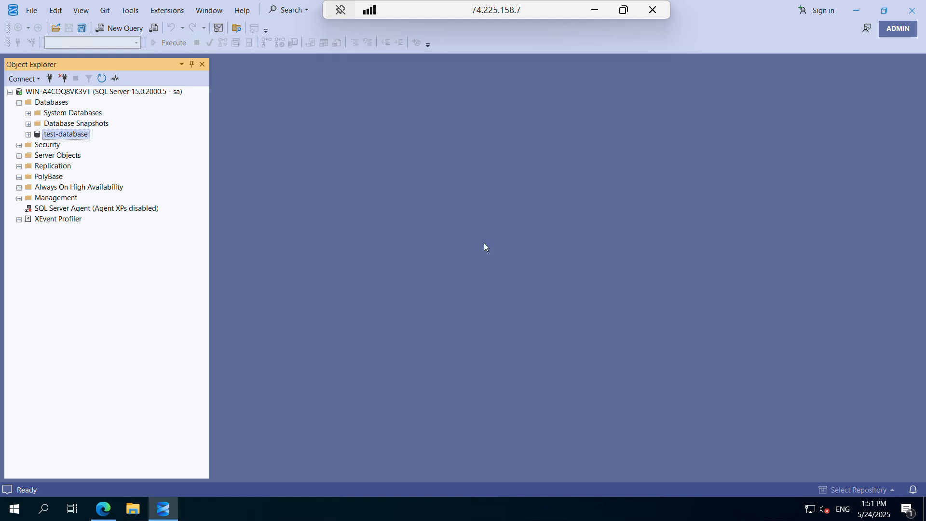
right_click(71, 135)
click(124, 146)
key(Escape)
right_click(80, 140)
click(127, 152)
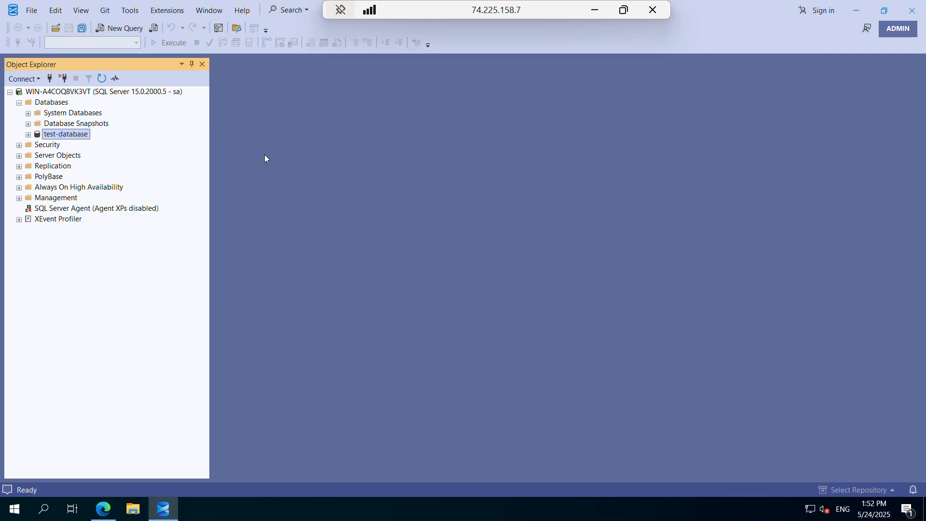